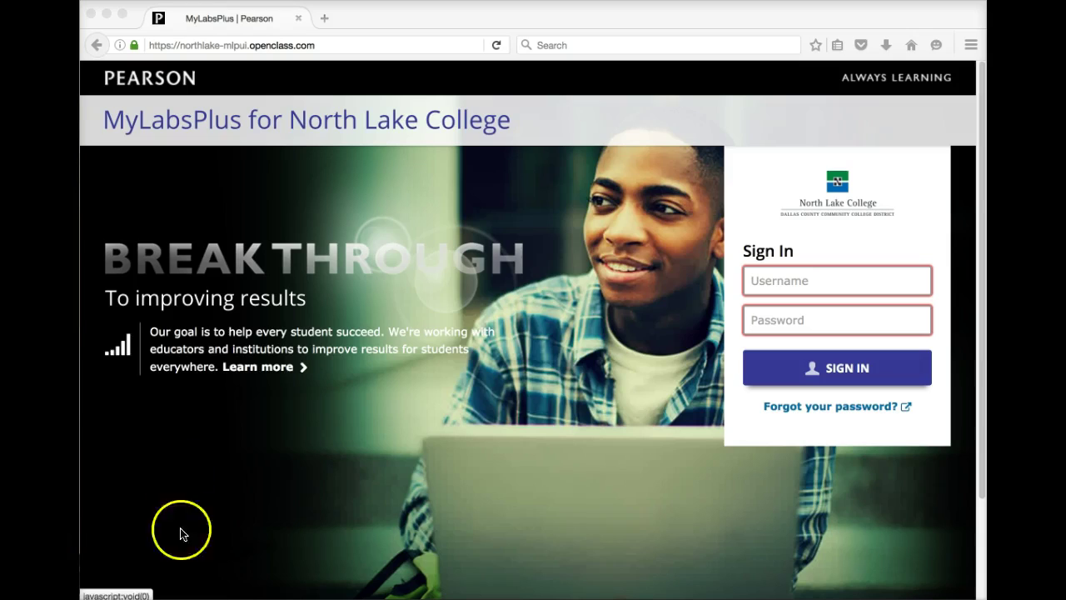
click(323, 45)
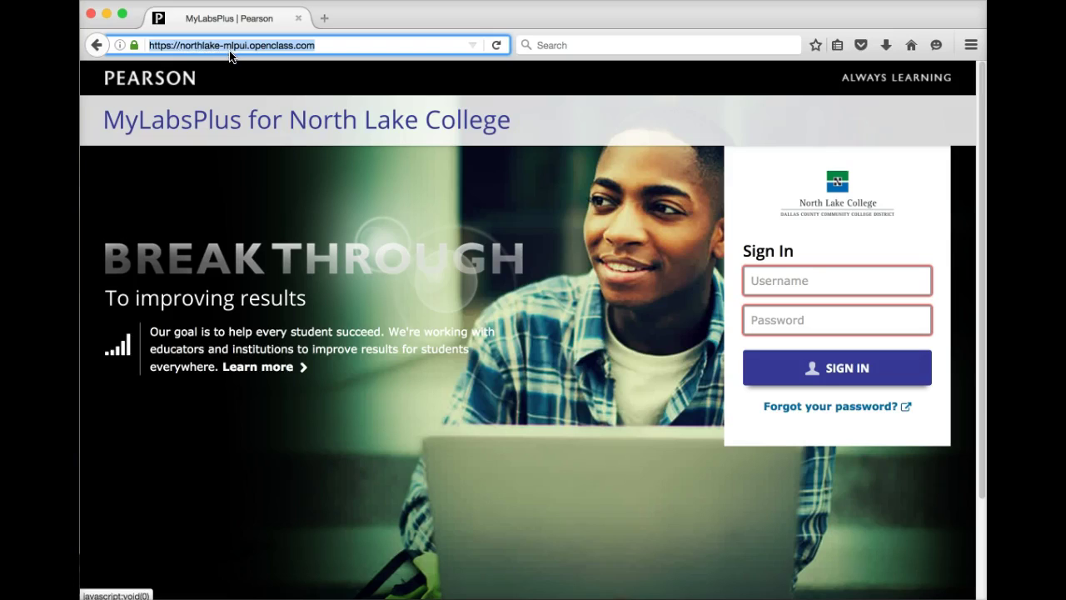
click(276, 49)
text(ww)
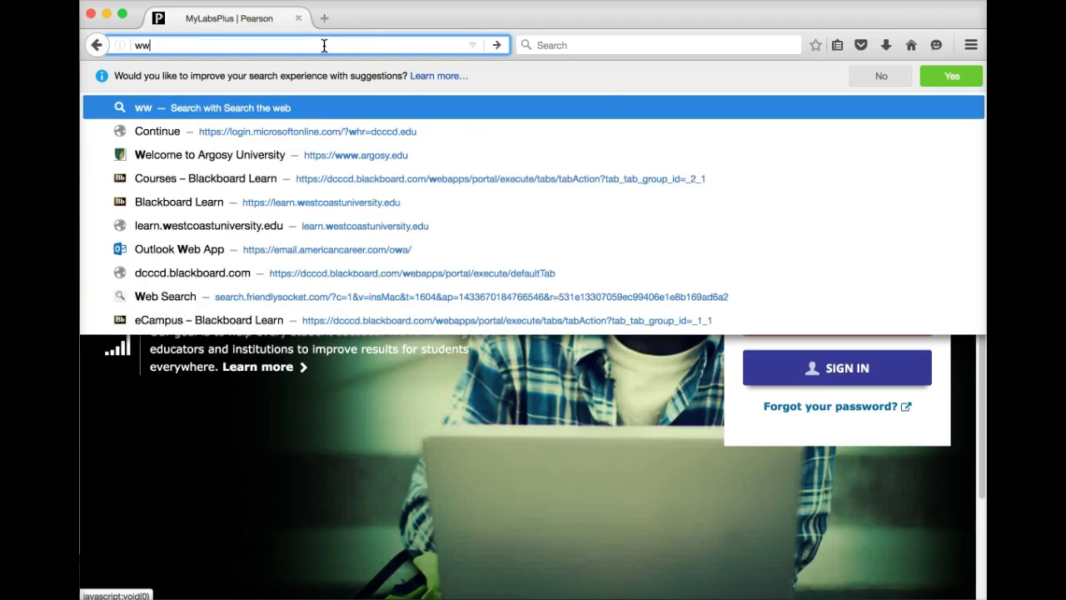
text(w.northlake.mylabsplus.com/)
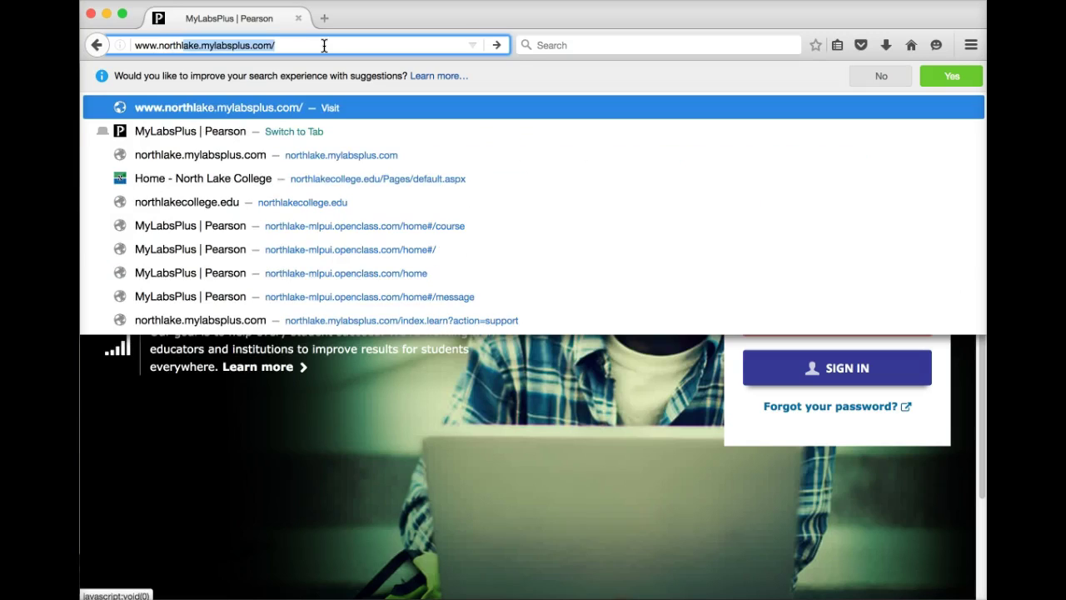
key(Return)
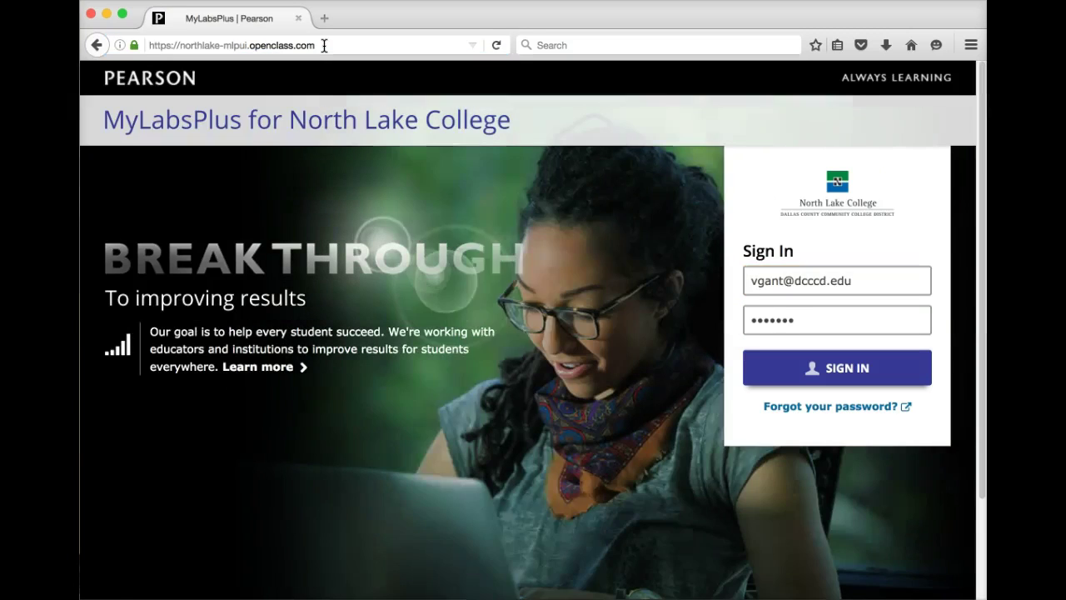
drag(857, 280, 738, 278)
- Clear the saved username and password from the sign-in fields
key(BackSpace)
click(817, 323)
drag(817, 324, 721, 316)
key(BackSpace)
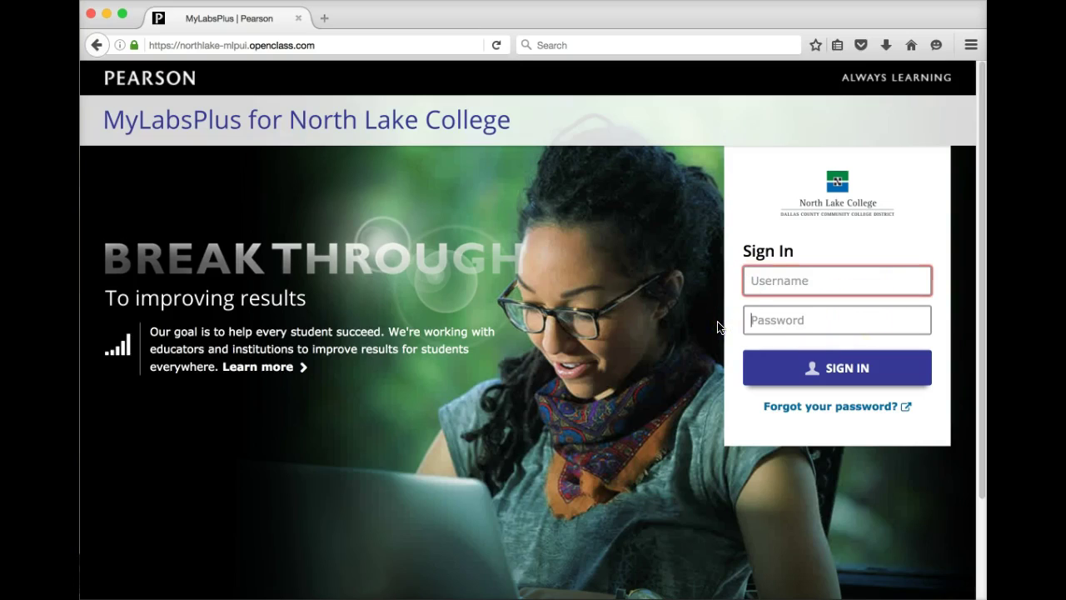
click(756, 277)
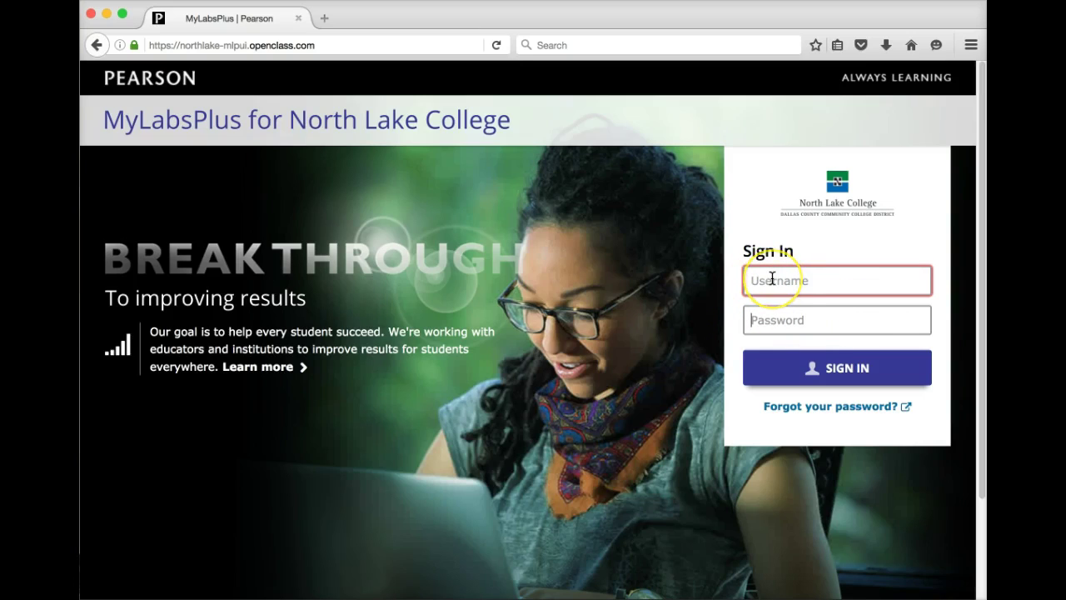
click(770, 283)
click(774, 279)
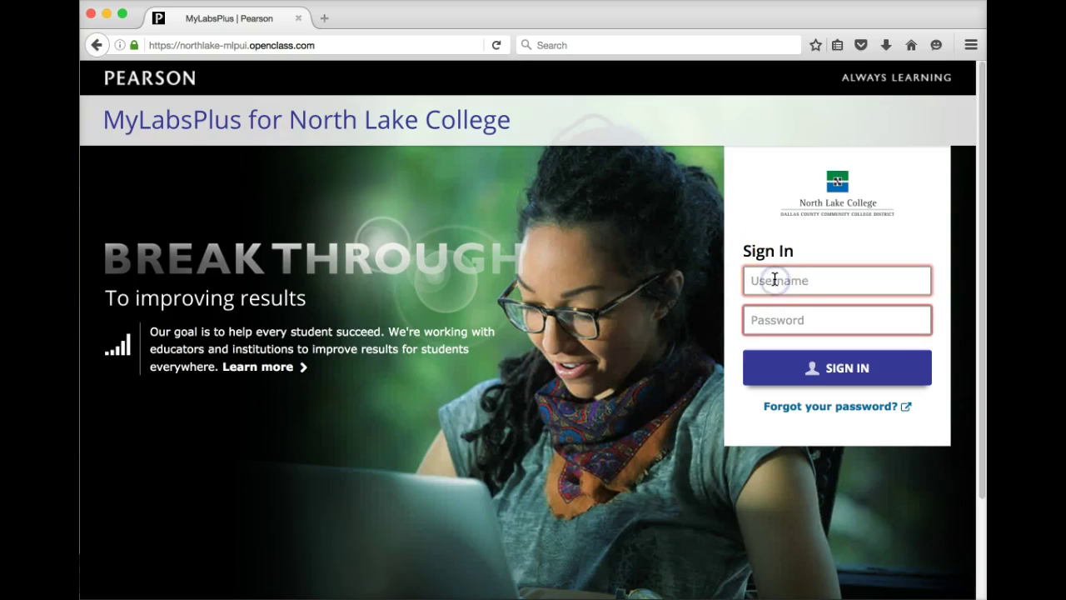
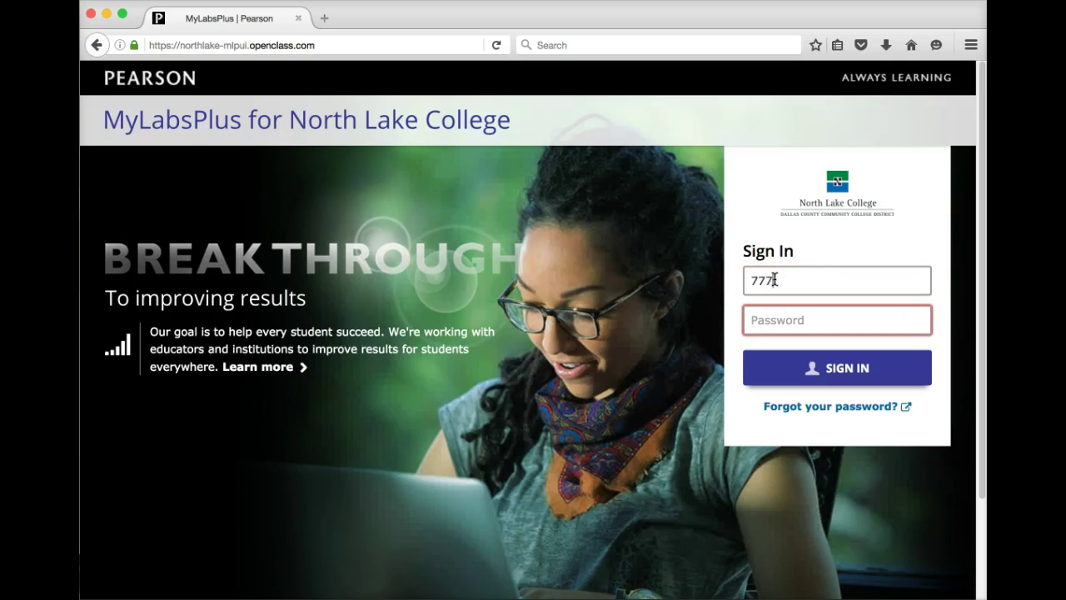
- Enter the numeric student ID and its password, then sign in
click(773, 321)
text(*******)
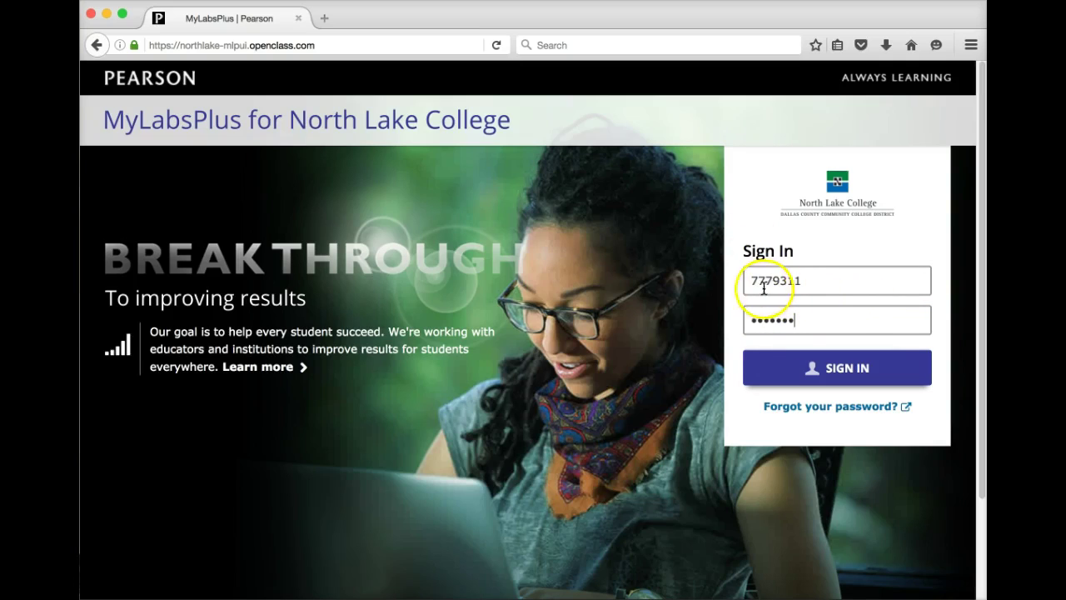
drag(794, 319, 745, 319)
text(•••••••)
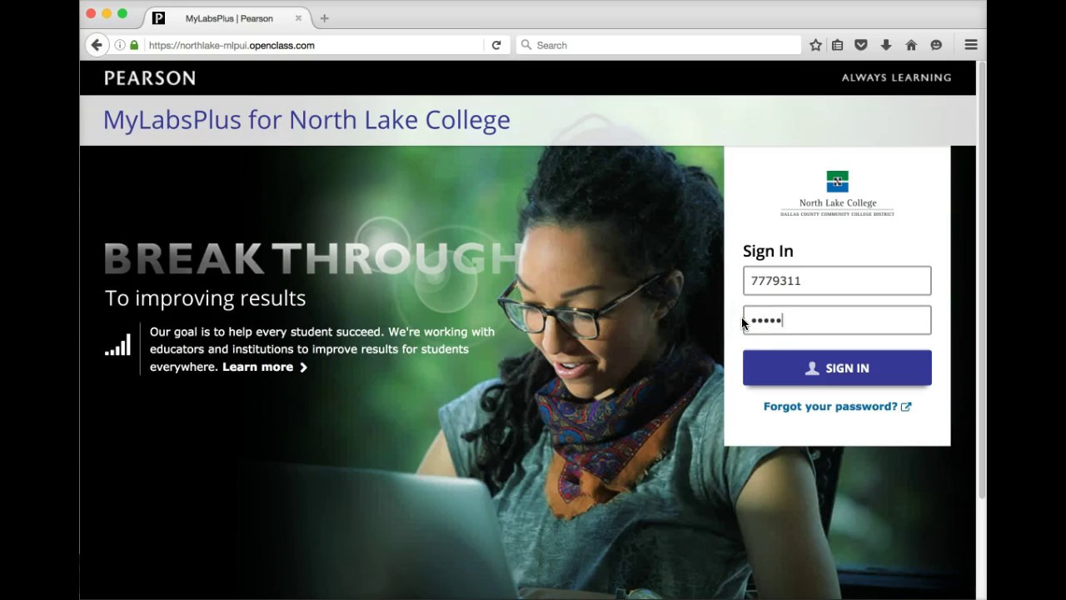
click(833, 369)
- Sign in with the saved instructor account and open the MATH-1325-INET fall 2016 coordinator course
drag(812, 281, 721, 286)
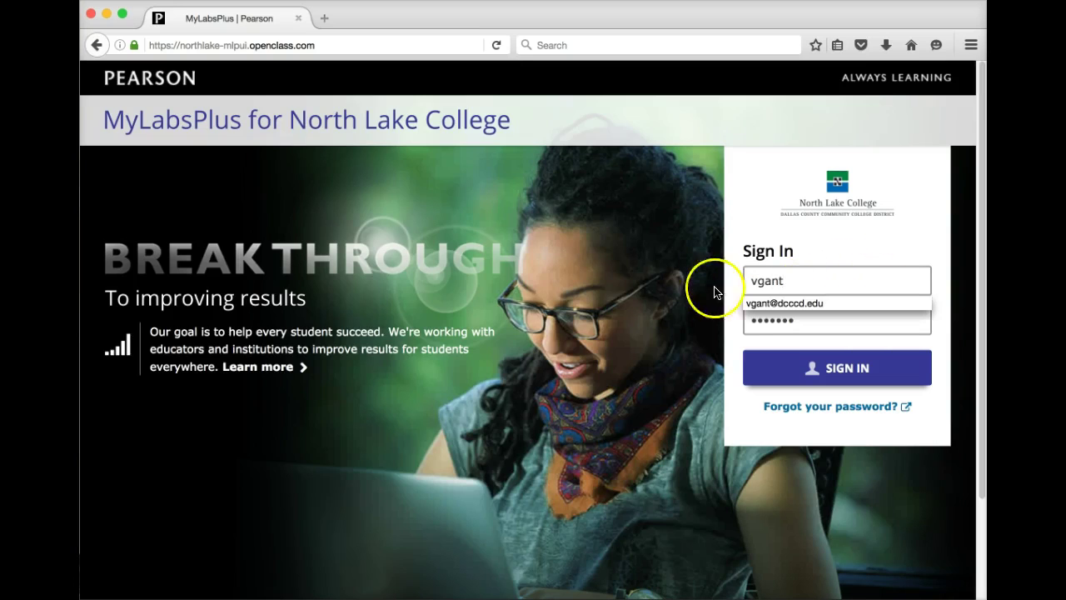
click(785, 303)
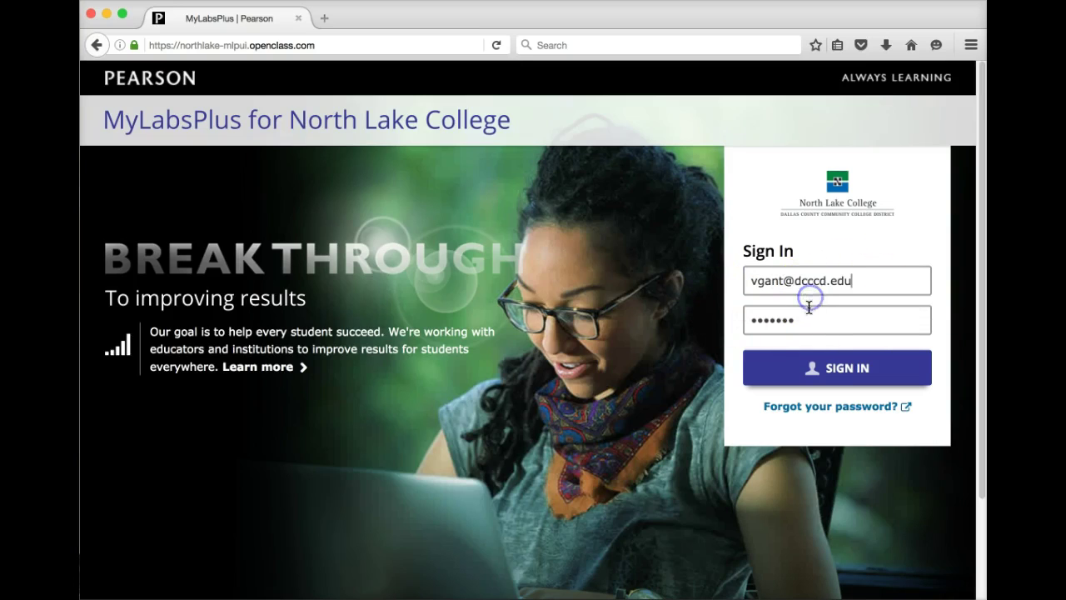
click(810, 370)
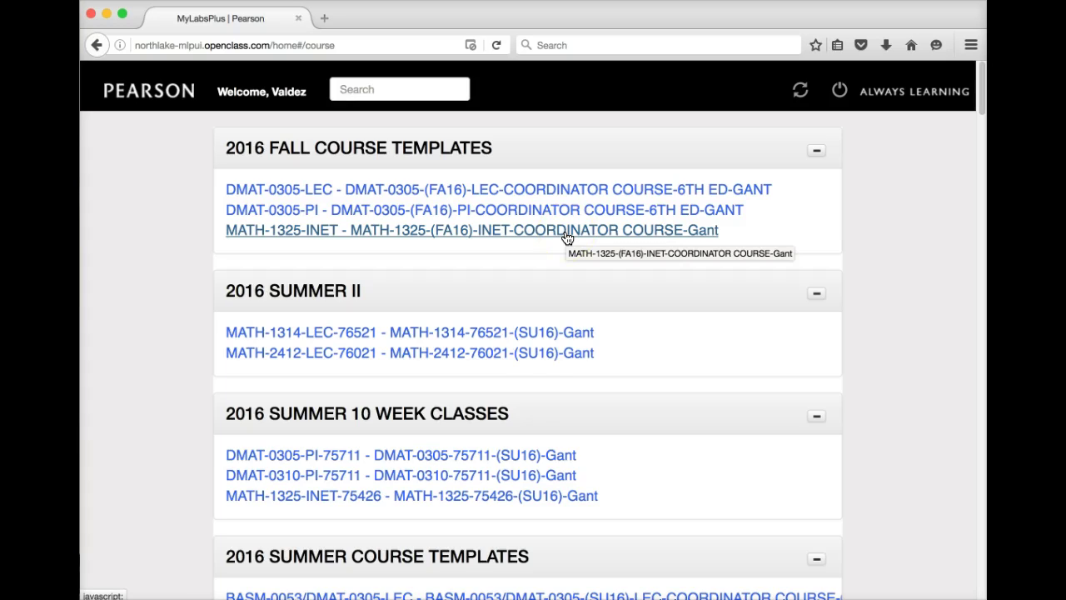
click(491, 237)
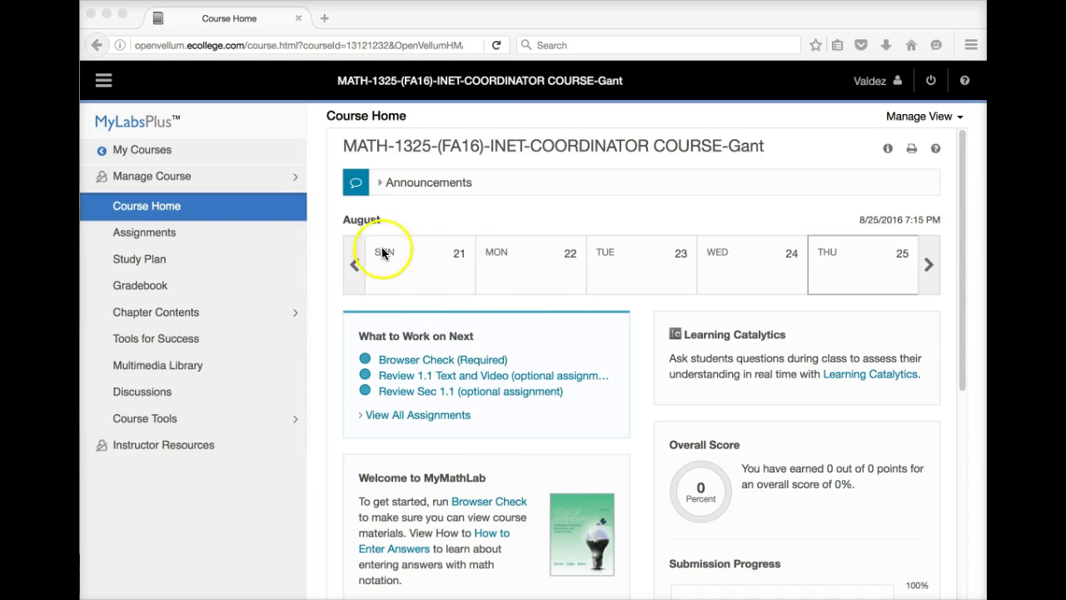
- Open the course's Assignments list of Homework and Tests
click(161, 236)
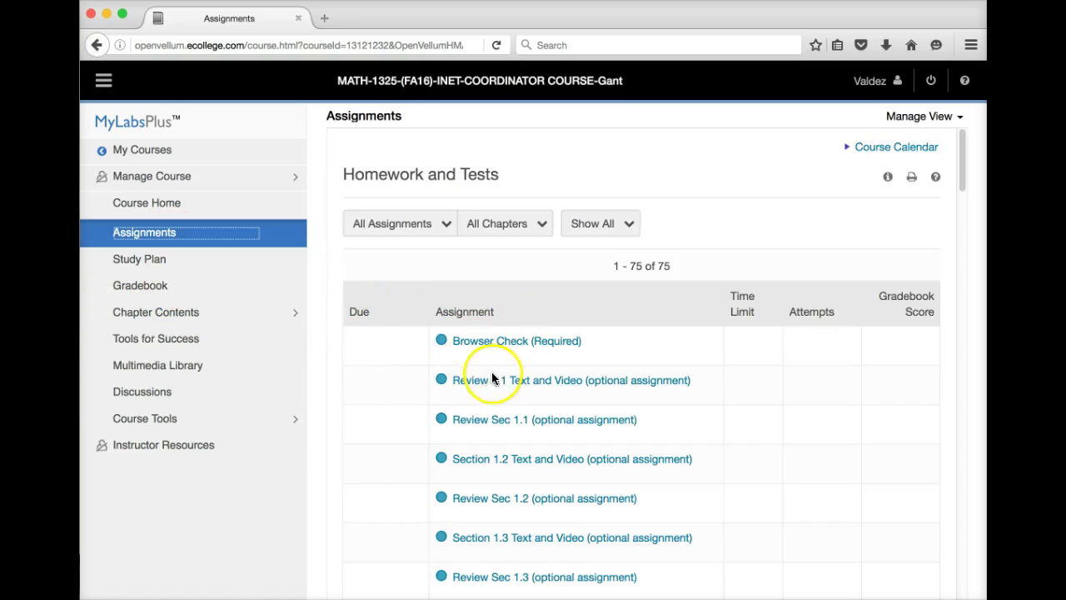
- Scroll the Assignments list past the optional Section 2.x reviews to the Chapter 10 items
scroll(587, 375, down, 2)
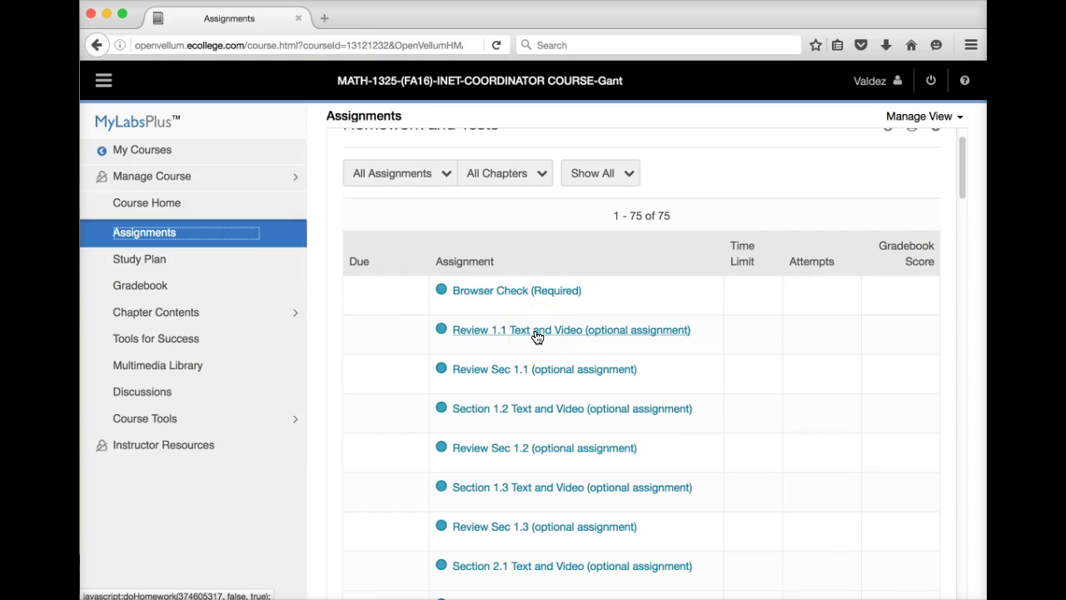
click(489, 337)
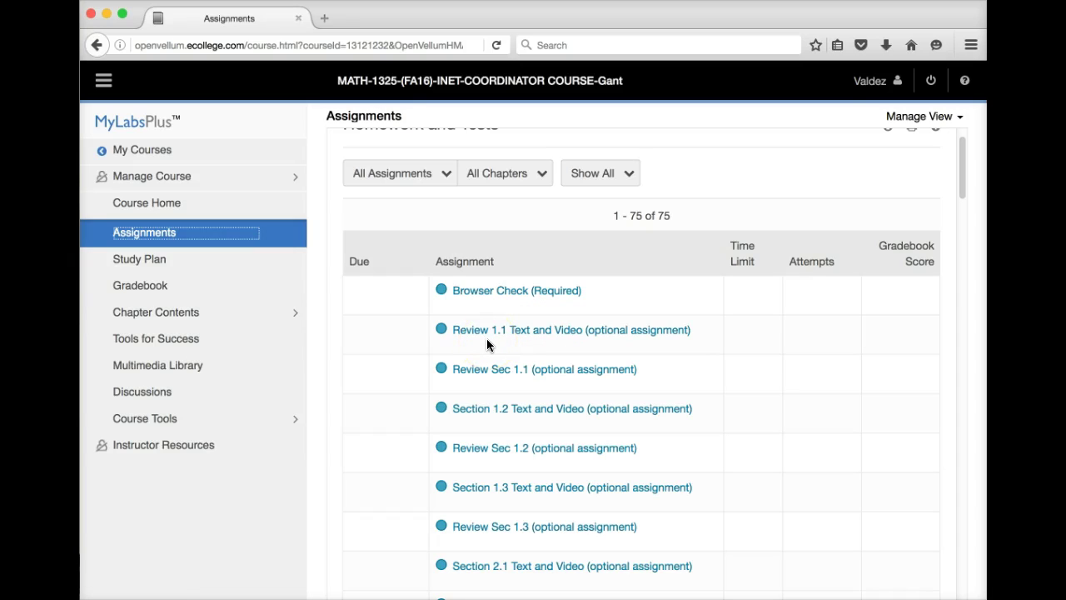
click(472, 418)
click(478, 373)
click(498, 395)
scroll(517, 398, up, 2)
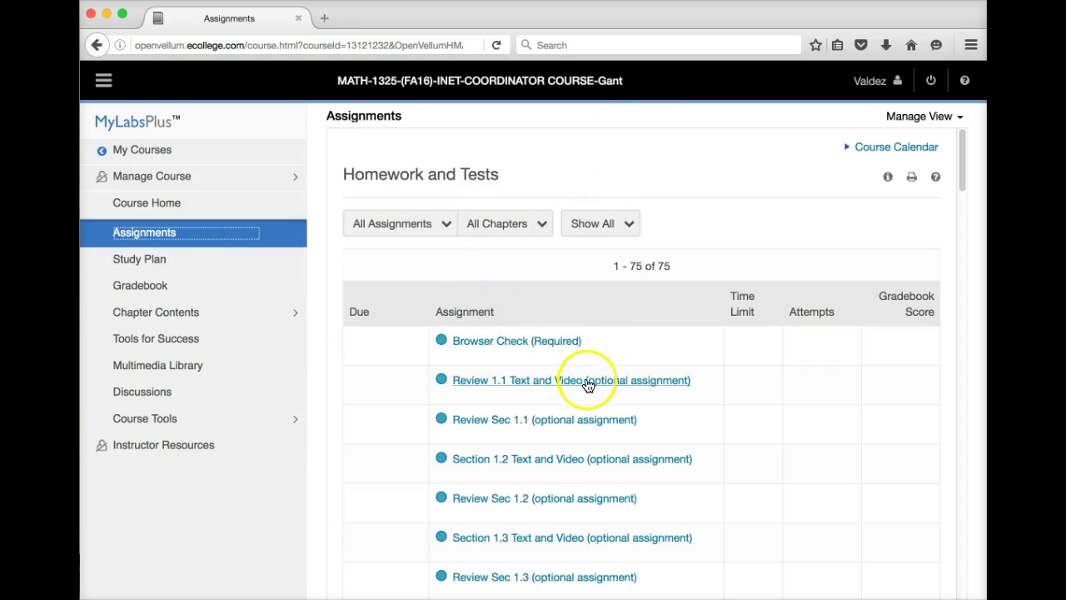
scroll(602, 408, down, 1)
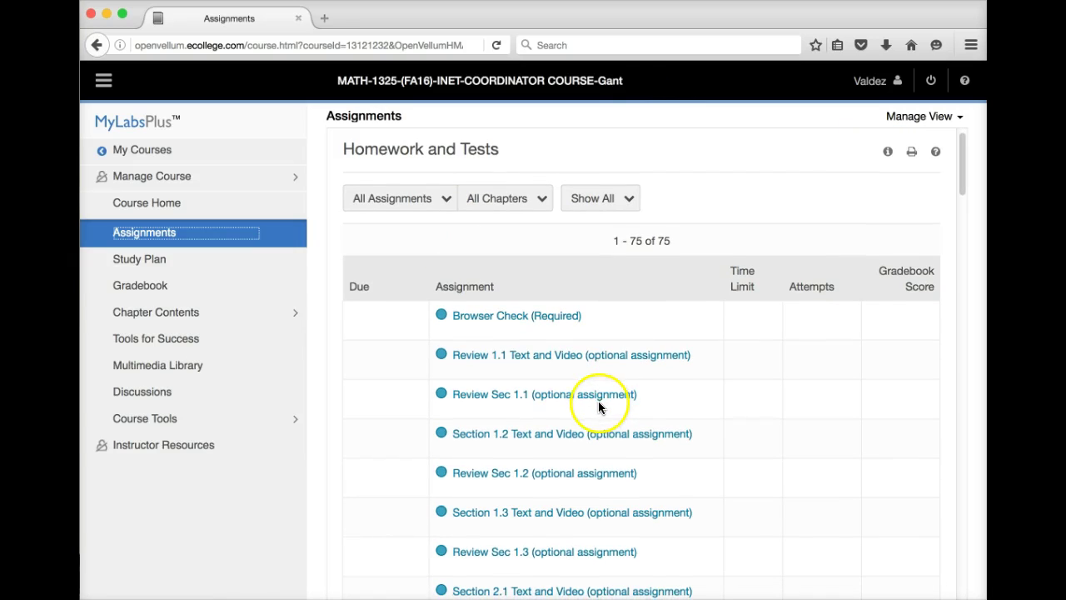
scroll(589, 402, down, 8)
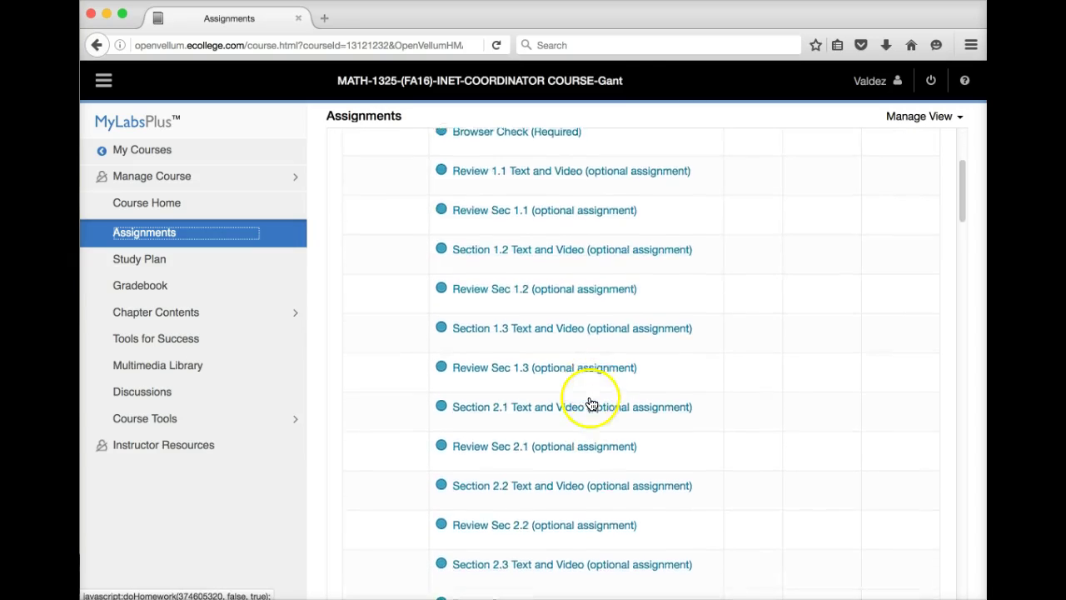
scroll(590, 402, down, 5)
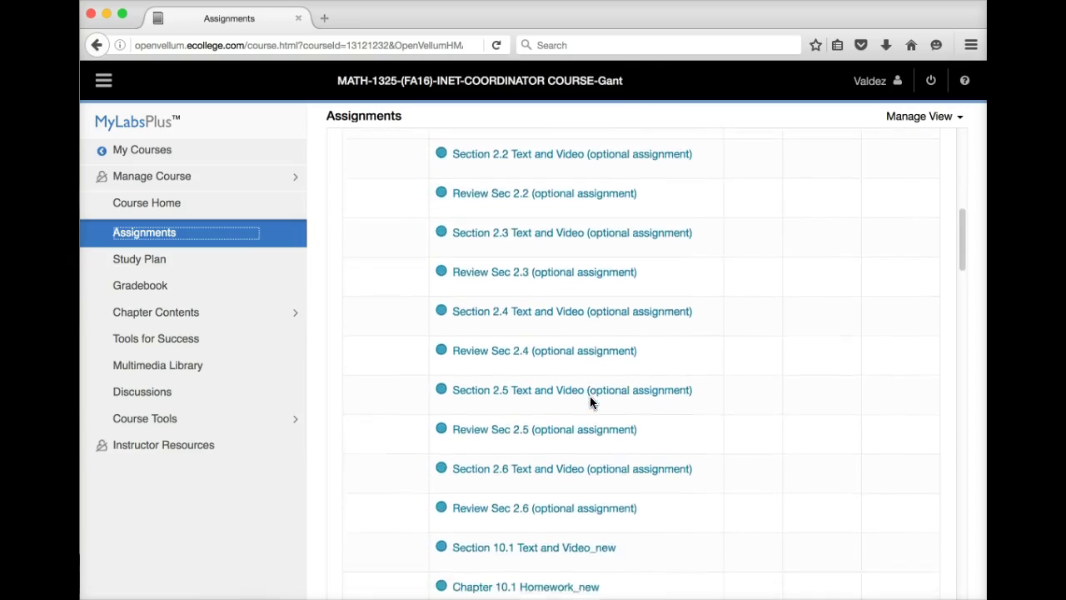
scroll(591, 403, down, 1)
click(552, 391)
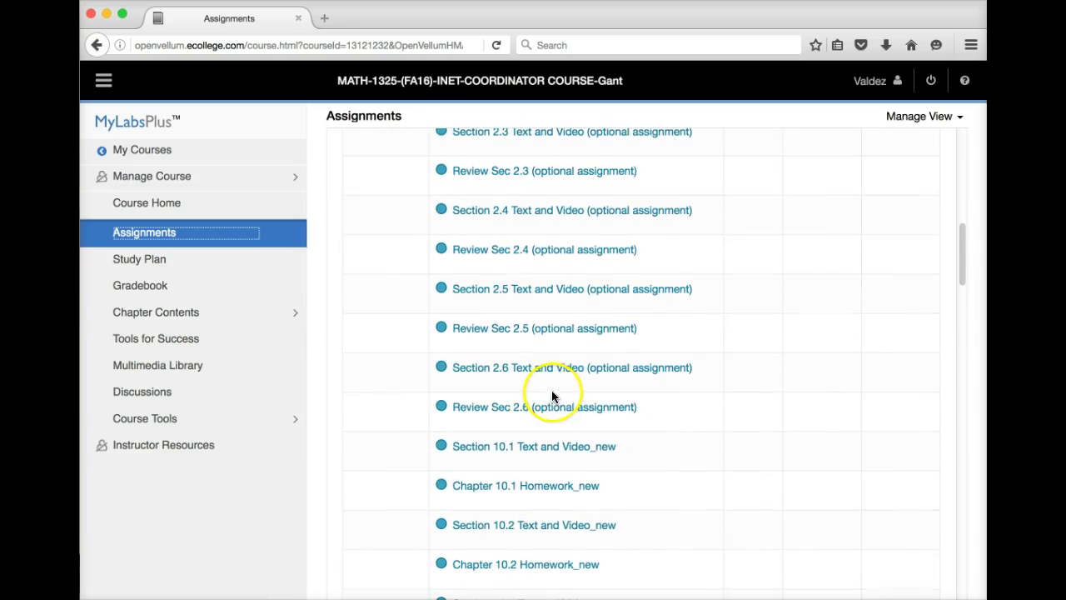
scroll(537, 444, down, 1)
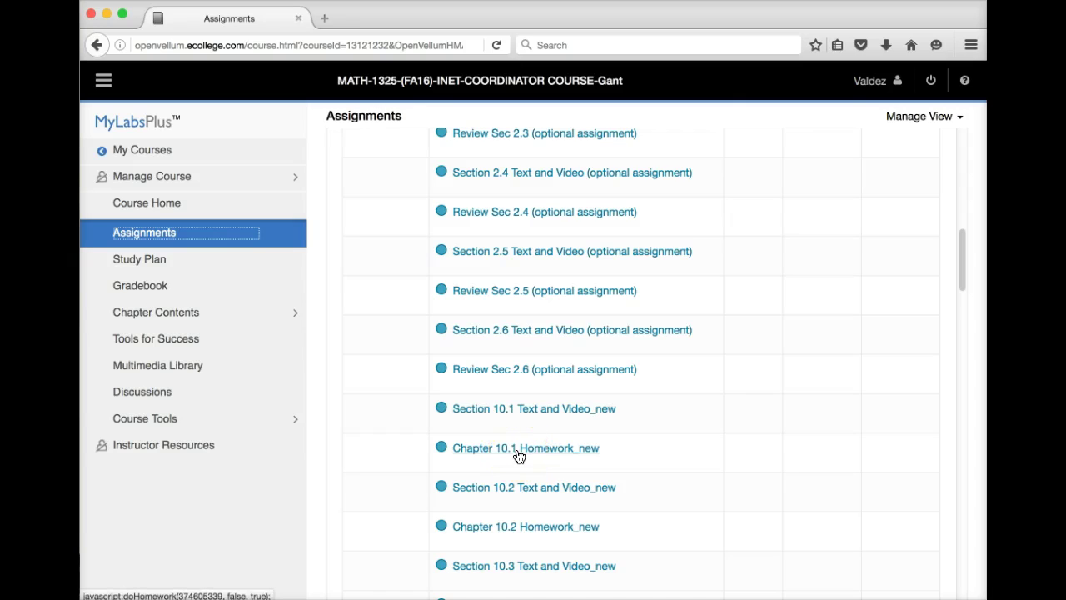
- Open Section 10.1 Text and Video_new to view its 12 media items on limits
click(534, 409)
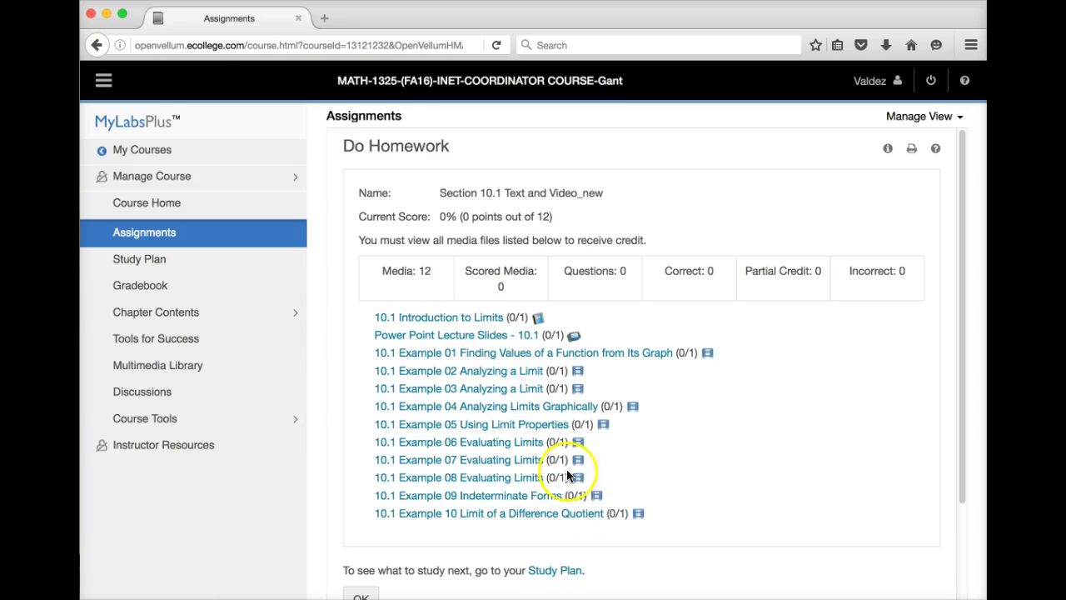
click(433, 324)
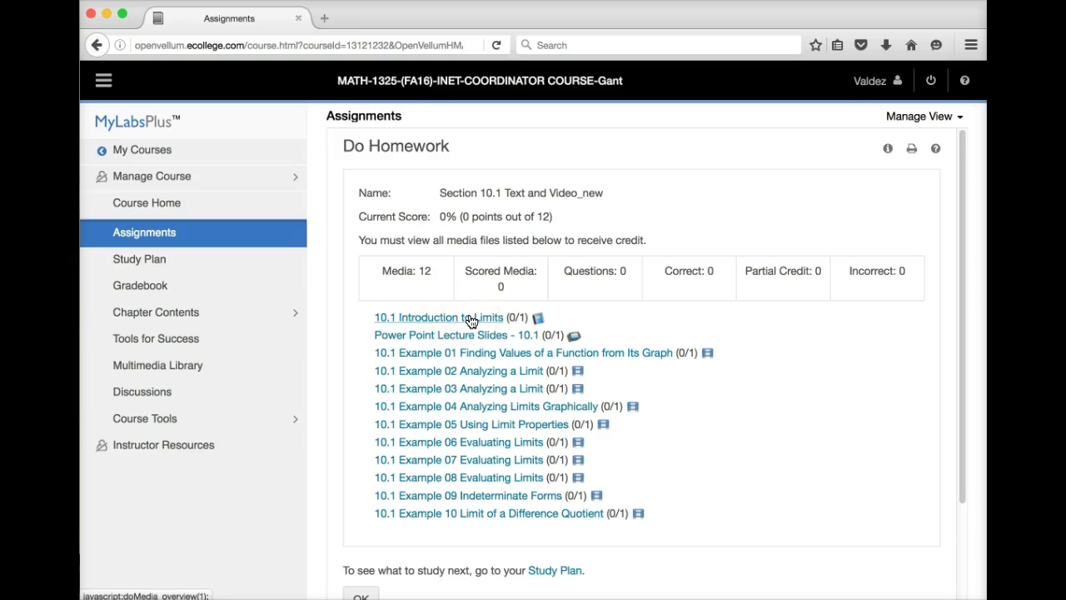
click(466, 334)
click(441, 360)
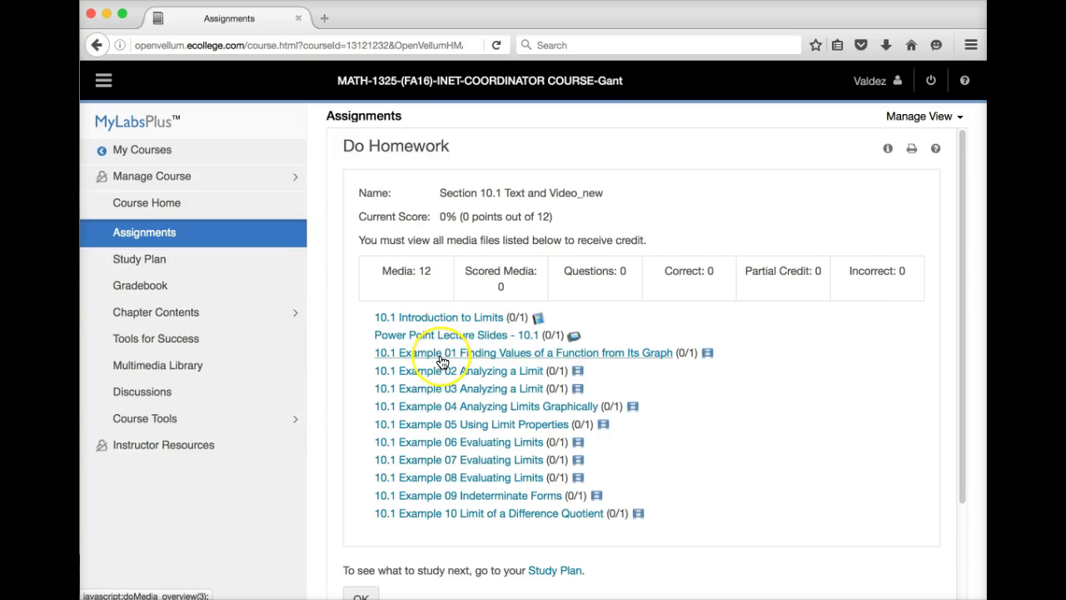
click(442, 359)
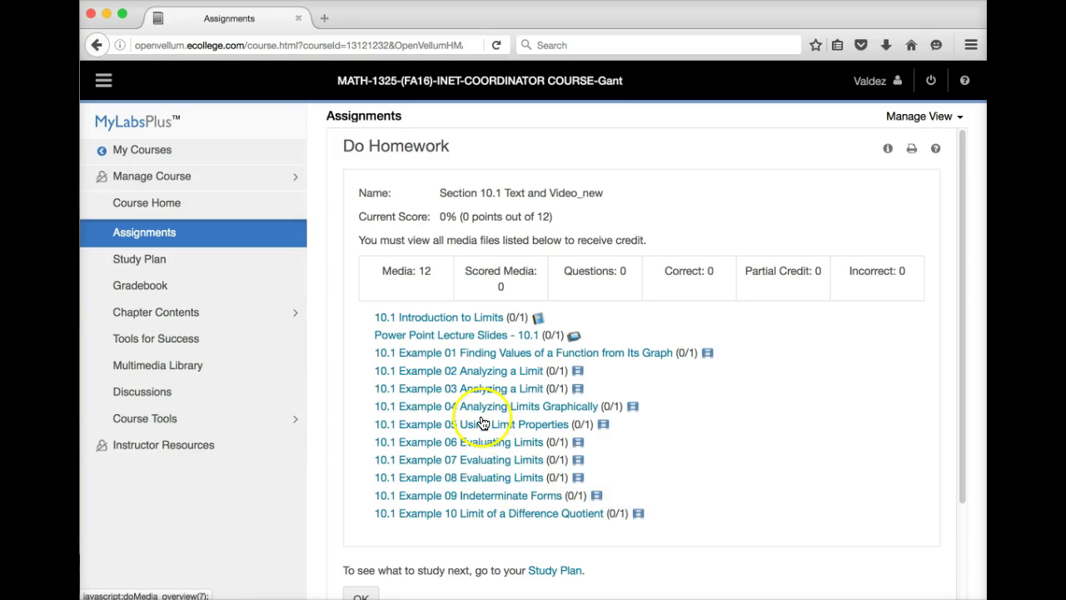
- Return to Homework and Tests and open Chapter 10.1 Homework_new with its 16 questions
scroll(539, 448, down, 3)
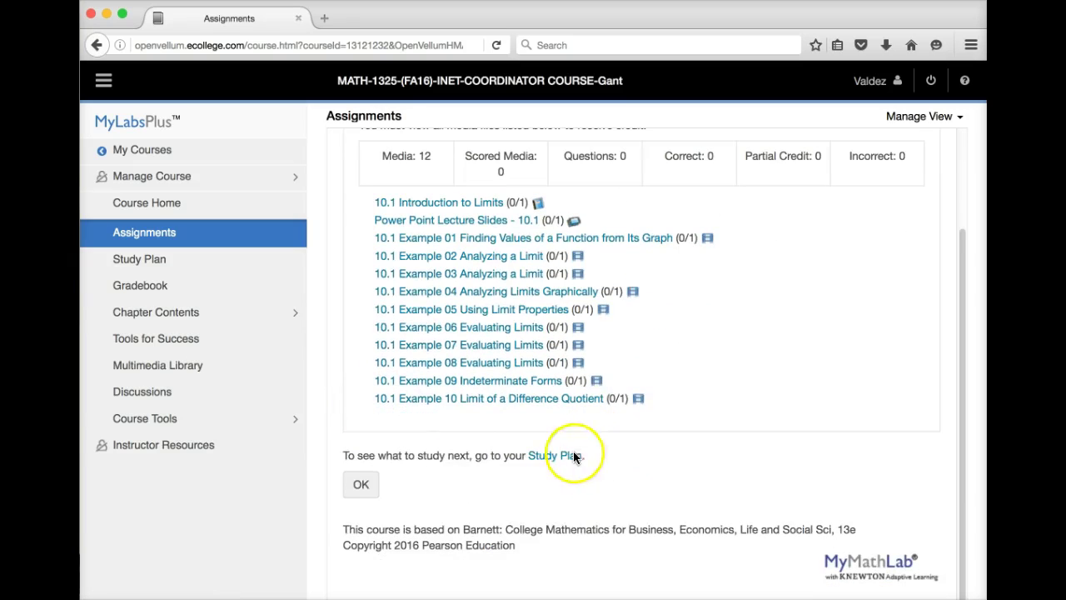
click(363, 485)
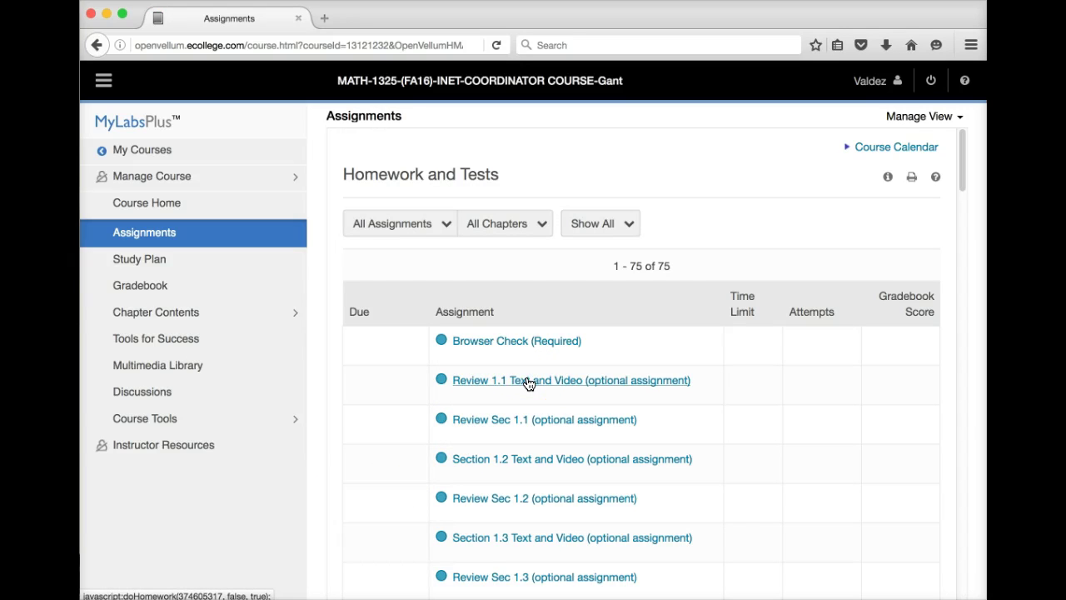
scroll(537, 494, down, 5)
scroll(538, 494, down, 10)
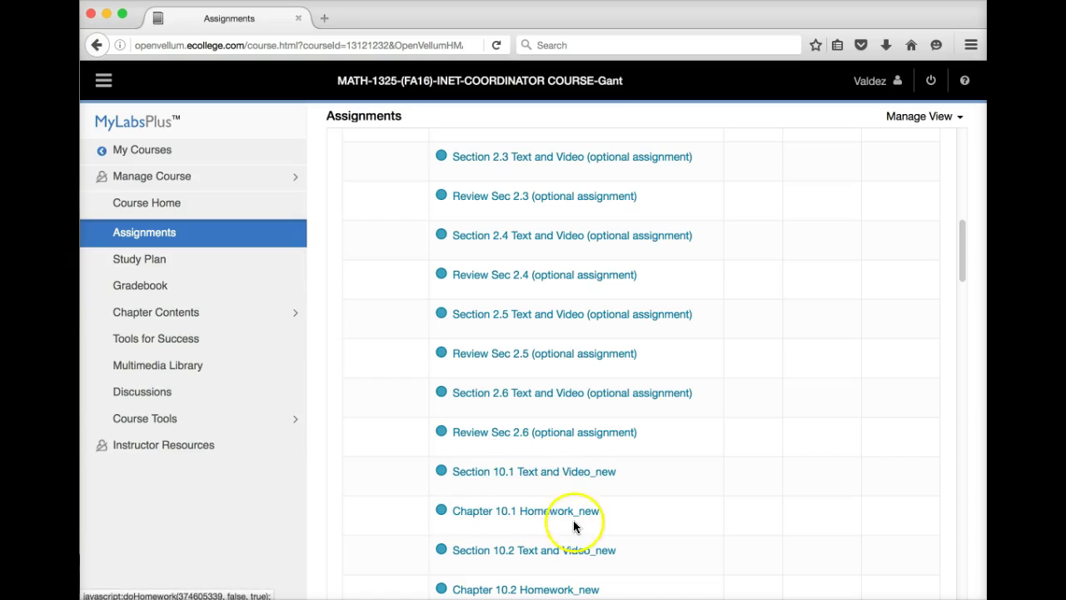
click(547, 518)
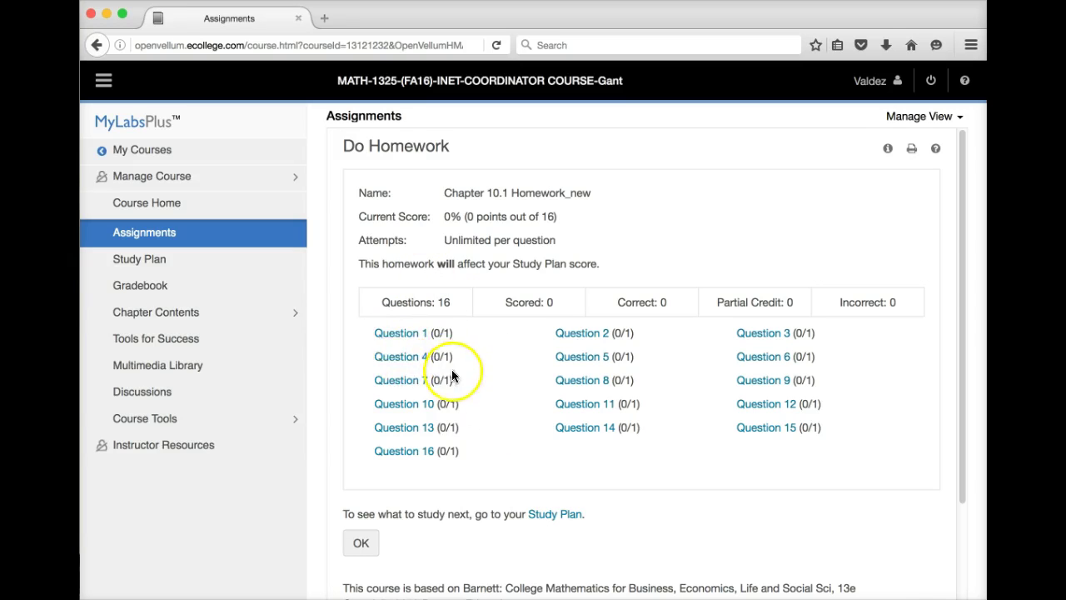
- Open question 8 (10.1.43) in the homework player and show its Question Help options
click(577, 381)
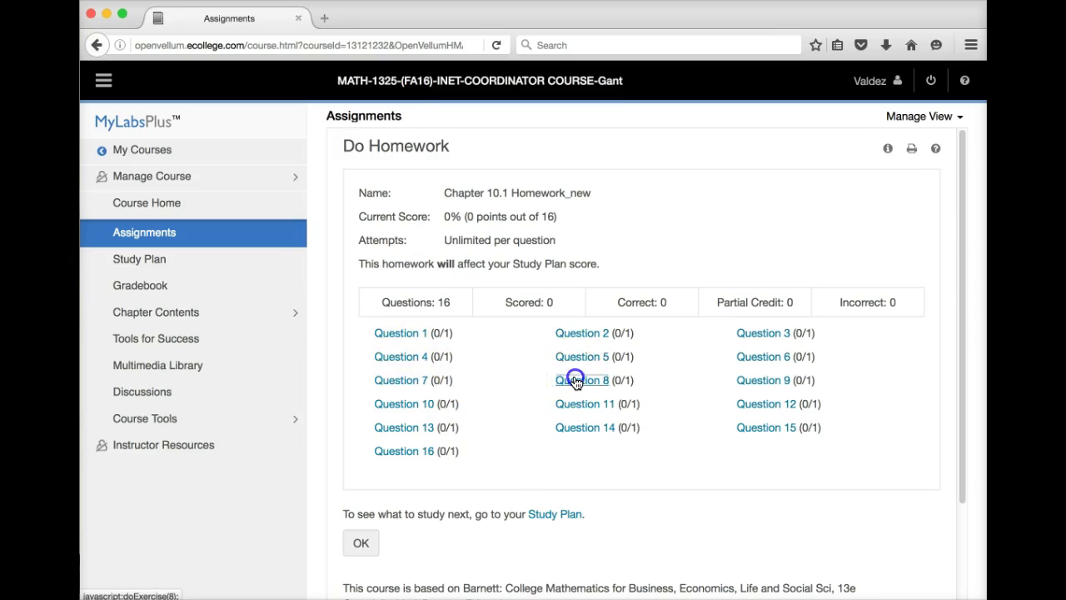
drag(452, 19, 342, 8)
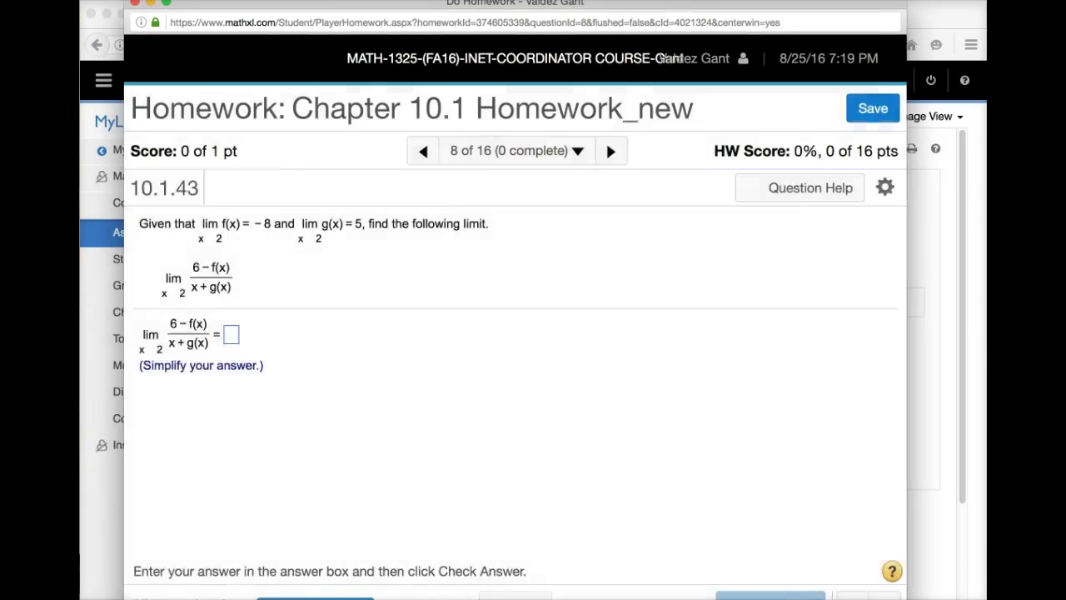
click(514, 464)
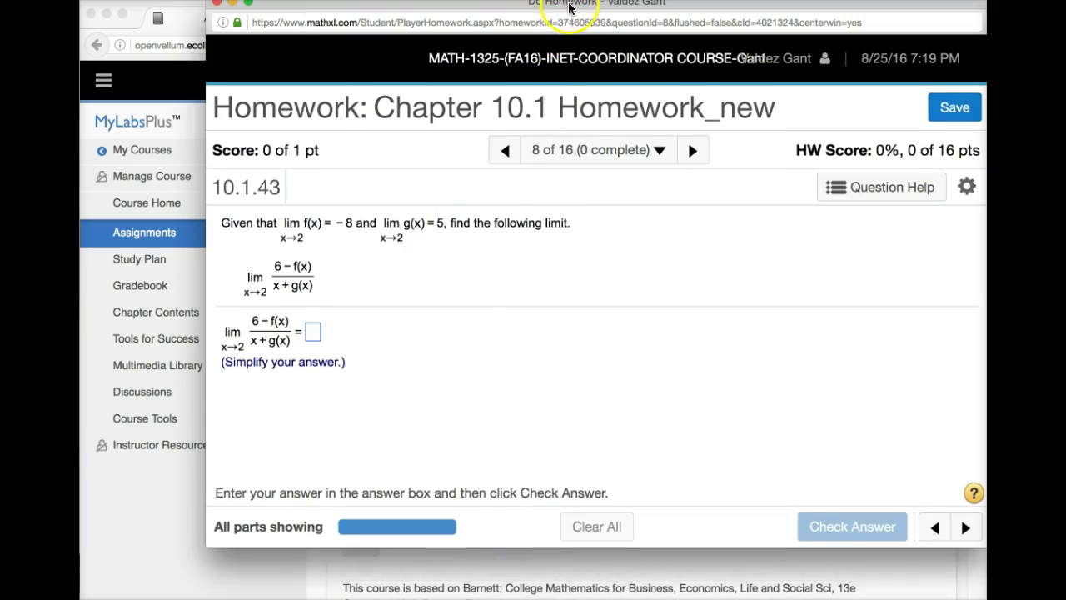
drag(570, 4, 514, 25)
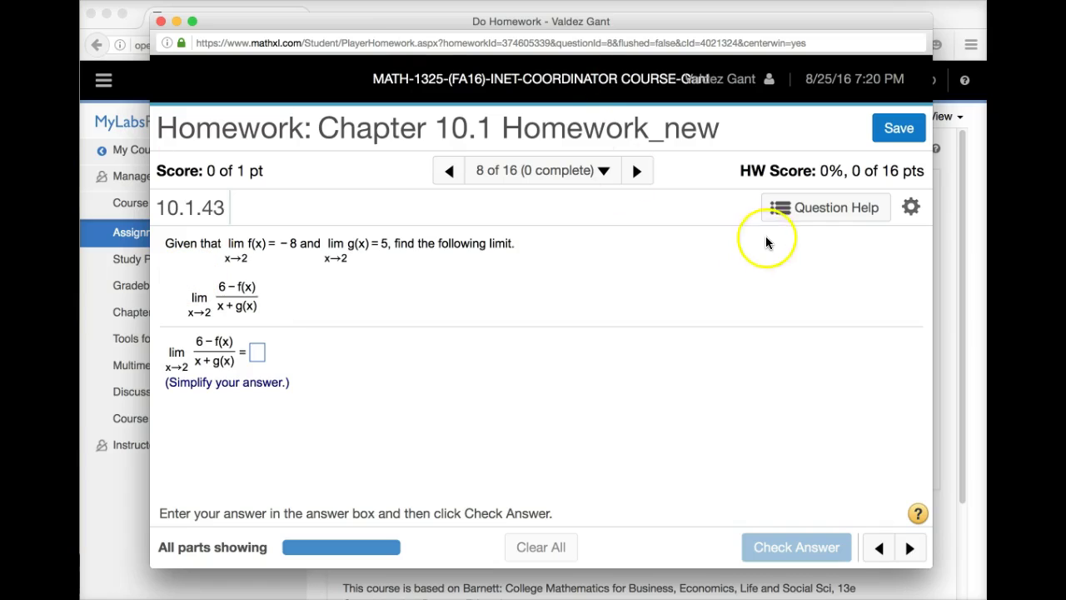
click(790, 211)
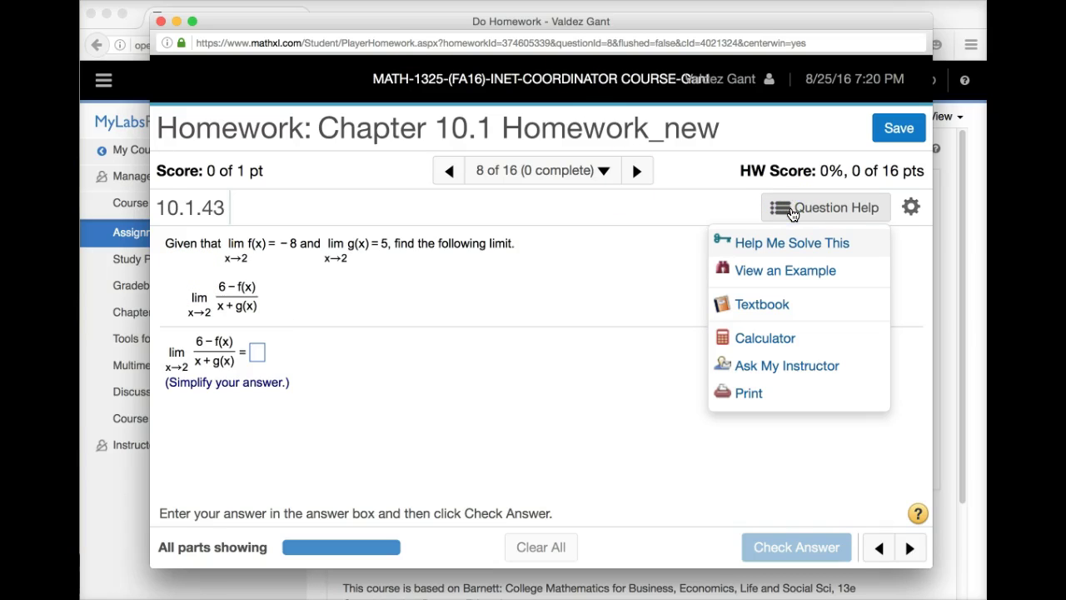
- Choose Help Me Solve This for the question 8 limit problem
click(794, 244)
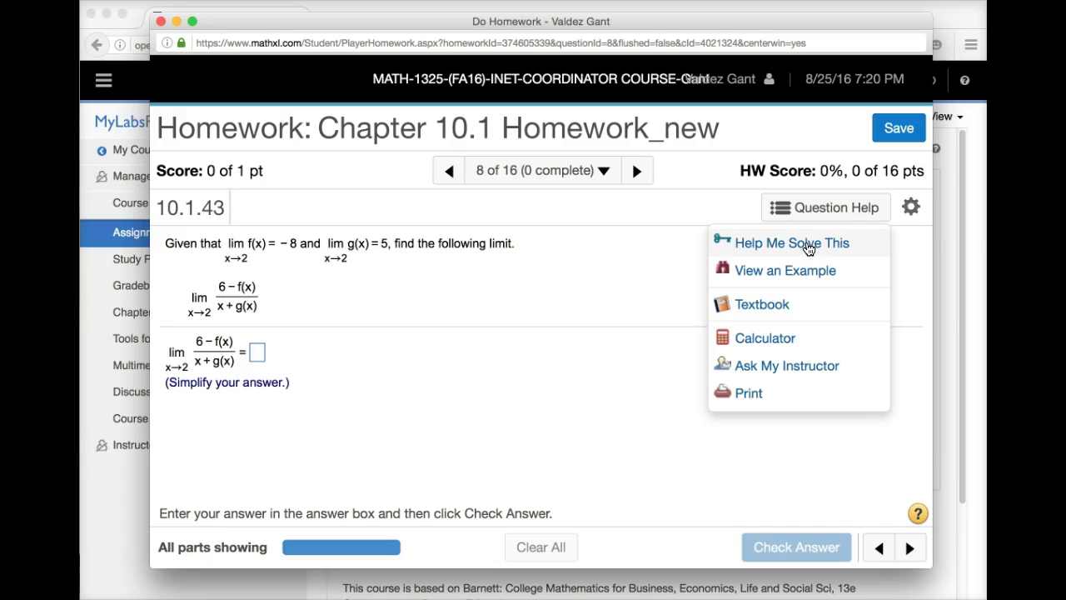
click(761, 307)
click(785, 245)
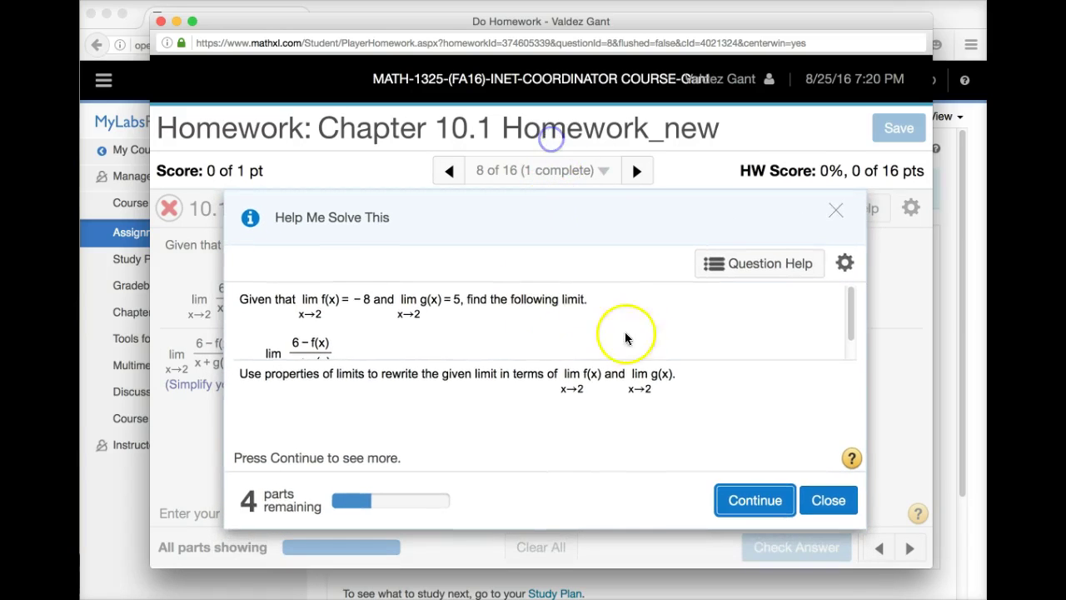
- Advance the guided solution to the quotient-of-limits property step, leaving 3 parts remaining
scroll(441, 329, down, 1)
scroll(440, 329, up, 1)
scroll(439, 329, down, 2)
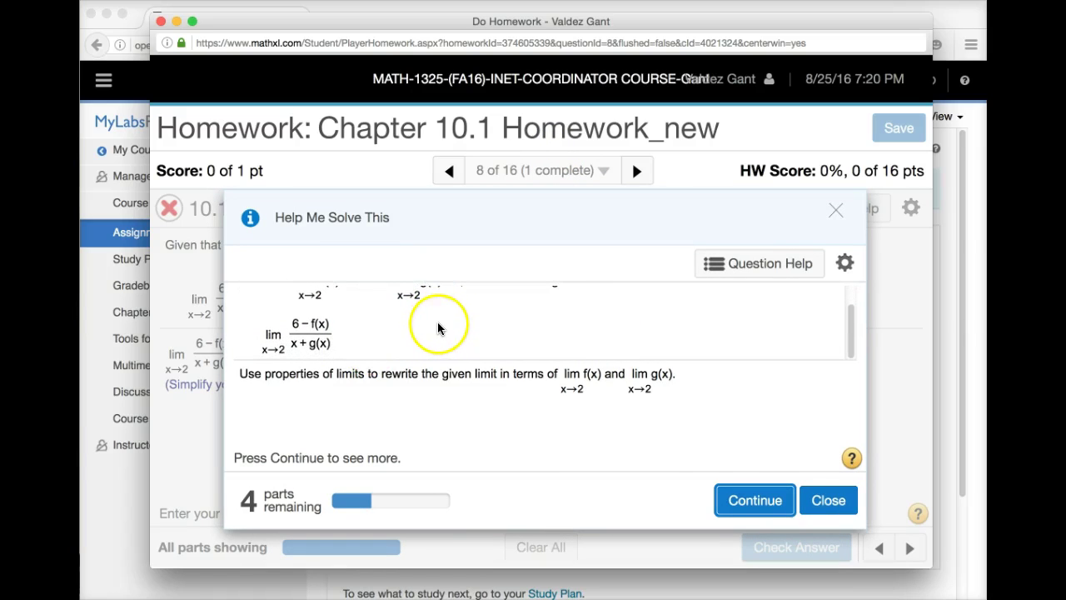
click(738, 500)
scroll(595, 403, down, 1)
scroll(590, 407, up, 2)
scroll(587, 408, down, 2)
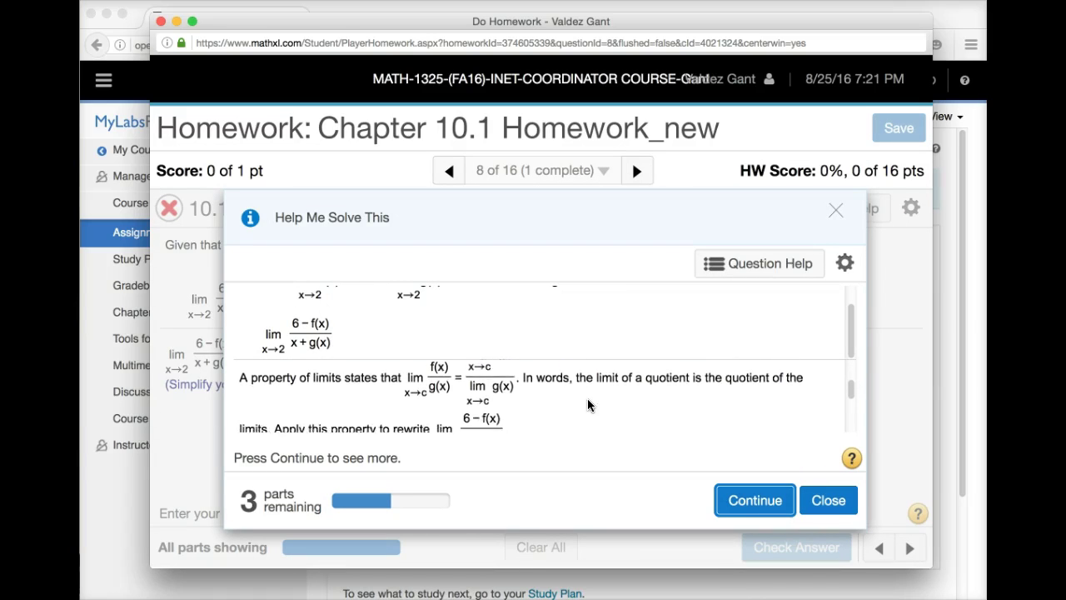
scroll(588, 405, down, 1)
scroll(588, 405, down, 1)
scroll(588, 399, down, 3)
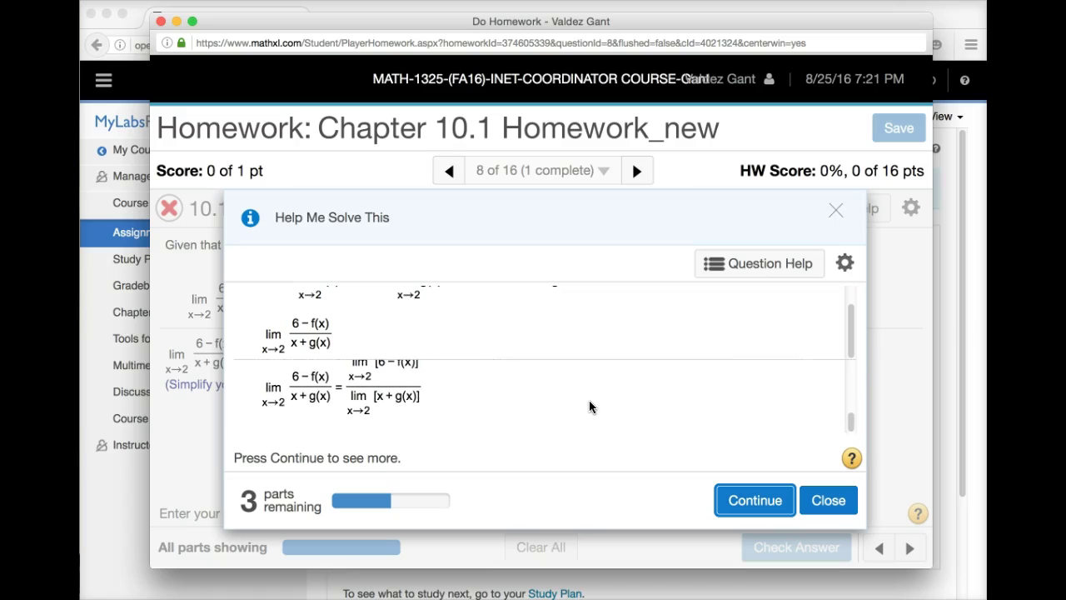
- Enter 6 and x in the limit-of-a-difference step and check them, which returns an error
click(752, 499)
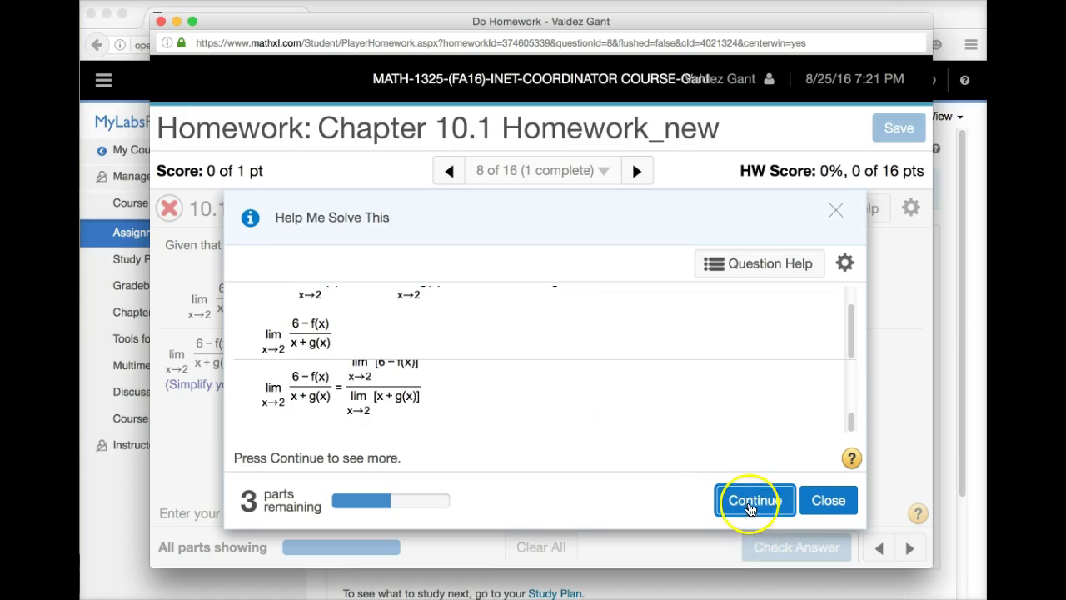
scroll(578, 420, down, 2)
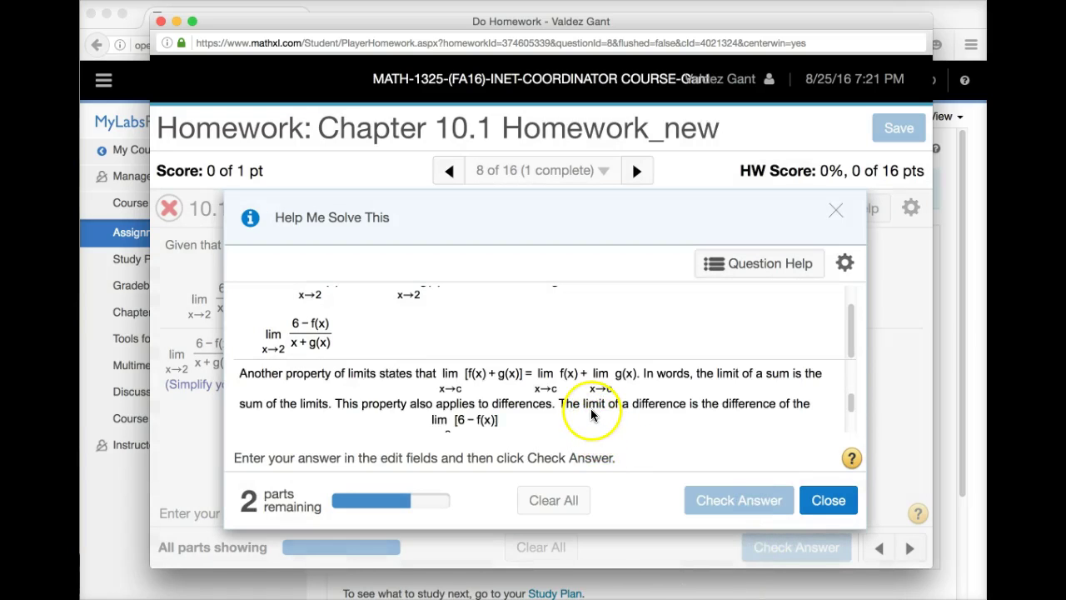
scroll(592, 414, down, 3)
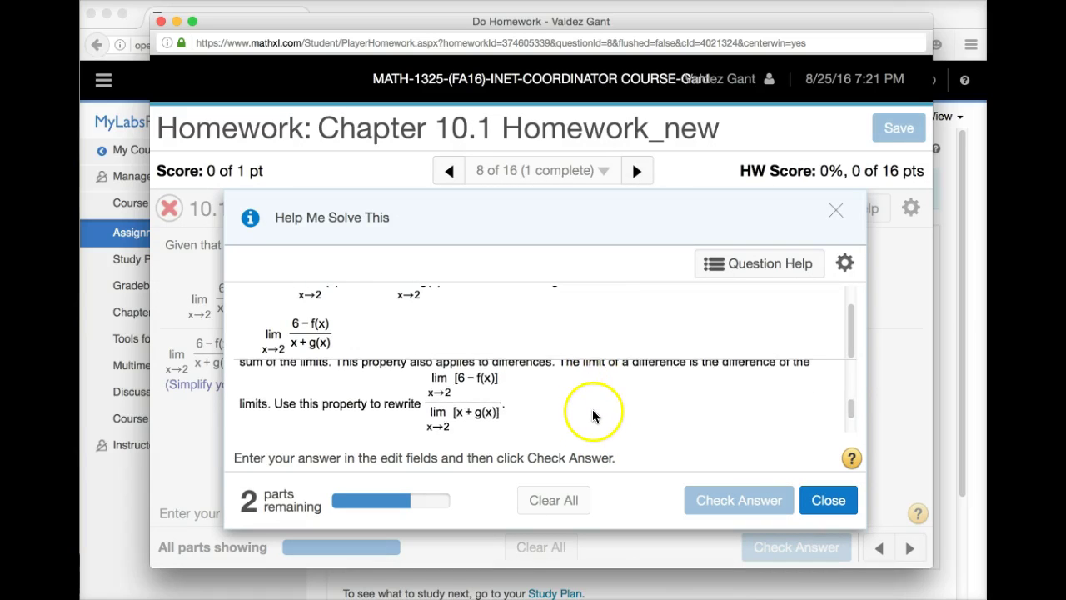
scroll(594, 414, down, 2)
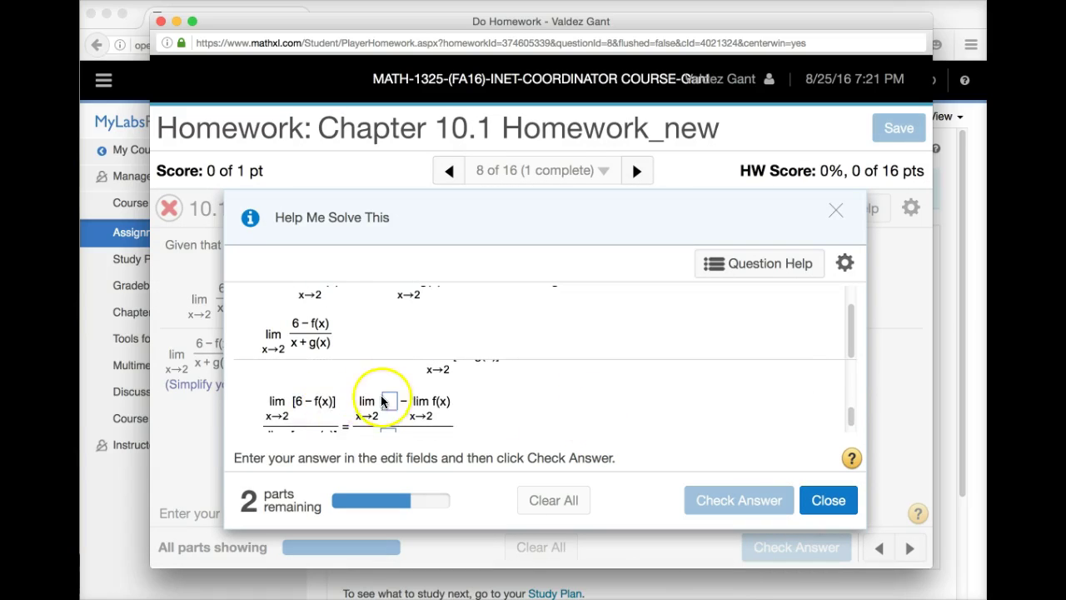
scroll(429, 406, up, 2)
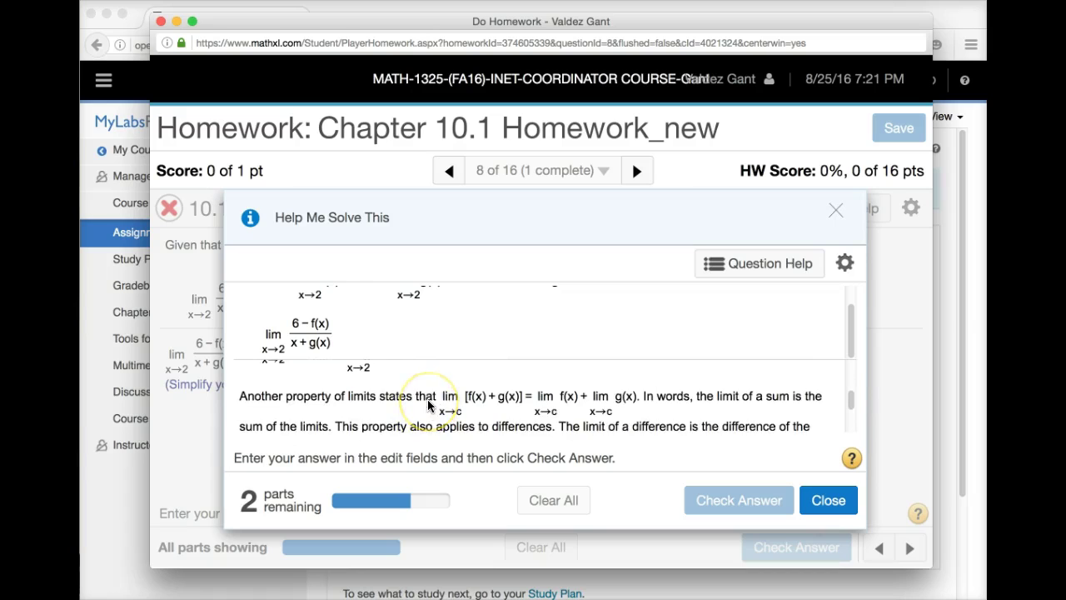
scroll(429, 405, down, 3)
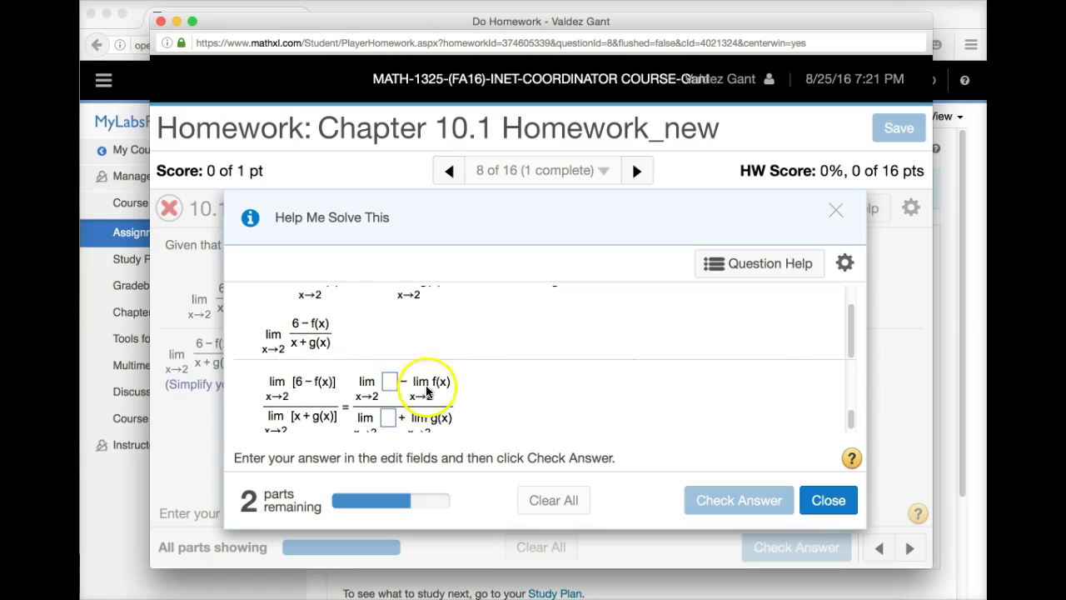
click(390, 382)
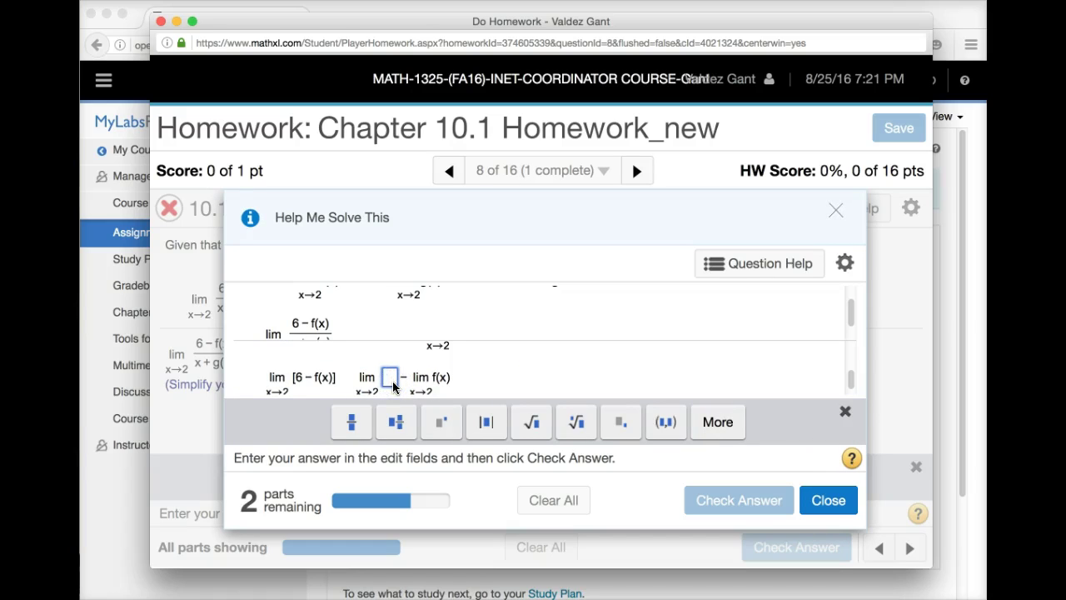
text(6)
scroll(417, 375, down, 1)
click(389, 378)
text(x)
scroll(520, 377, up, 1)
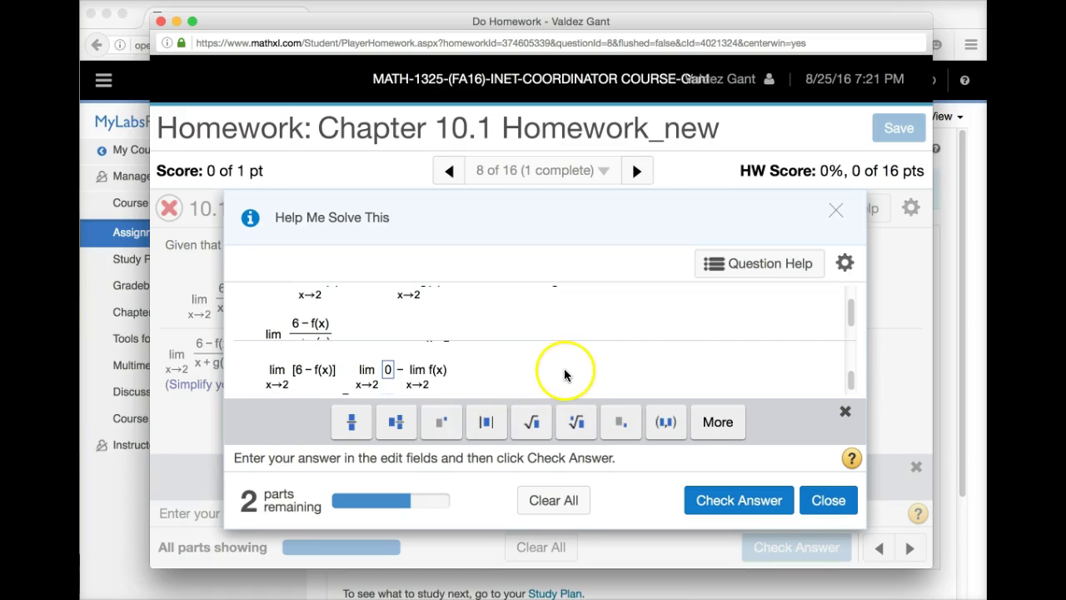
click(740, 501)
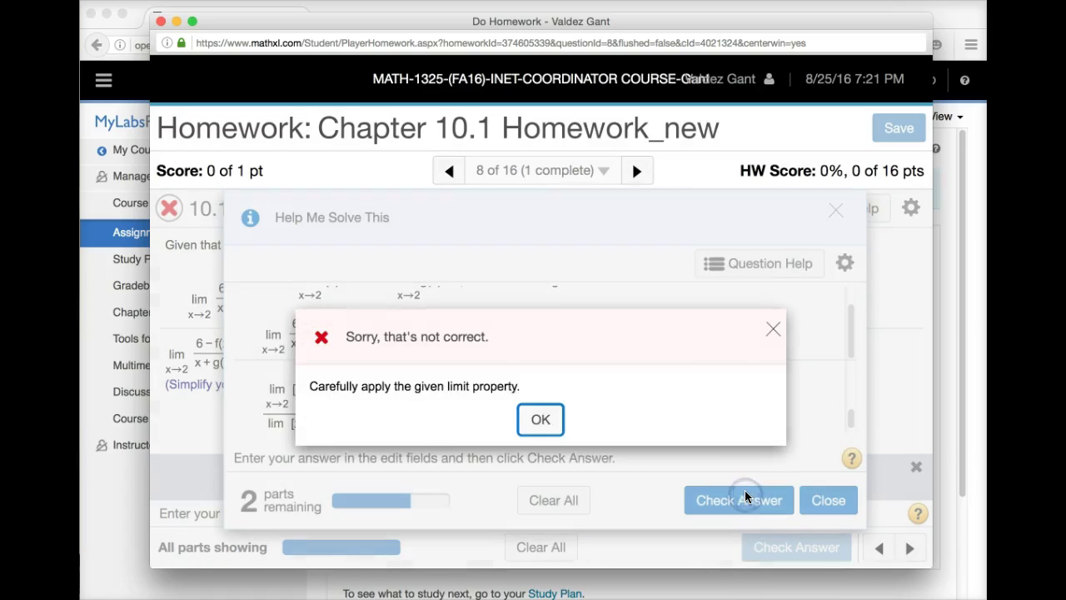
click(543, 420)
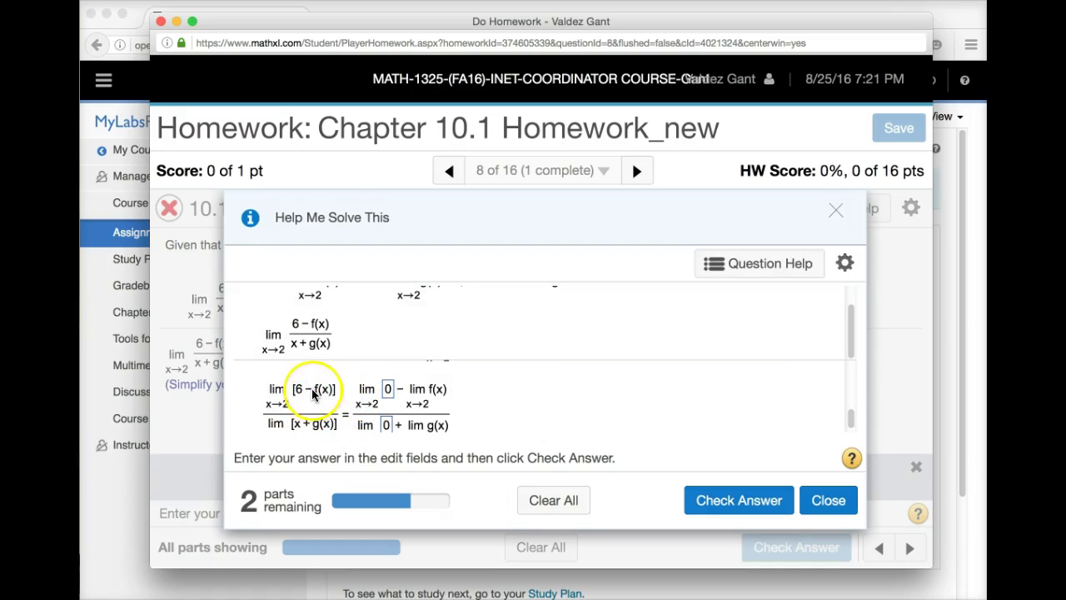
- Replace the wrong numerator and denominator values with 6 and x so the step checks correct
click(389, 391)
key(BackSpace)
text(6)
scroll(408, 376, down, 1)
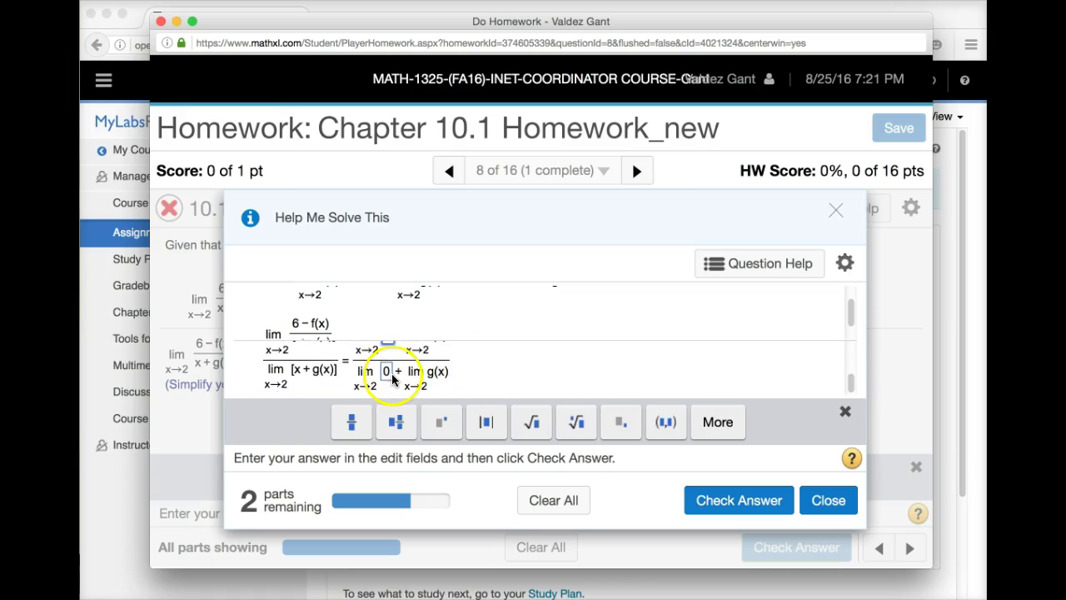
click(388, 373)
key(BackSpace)
text(x)
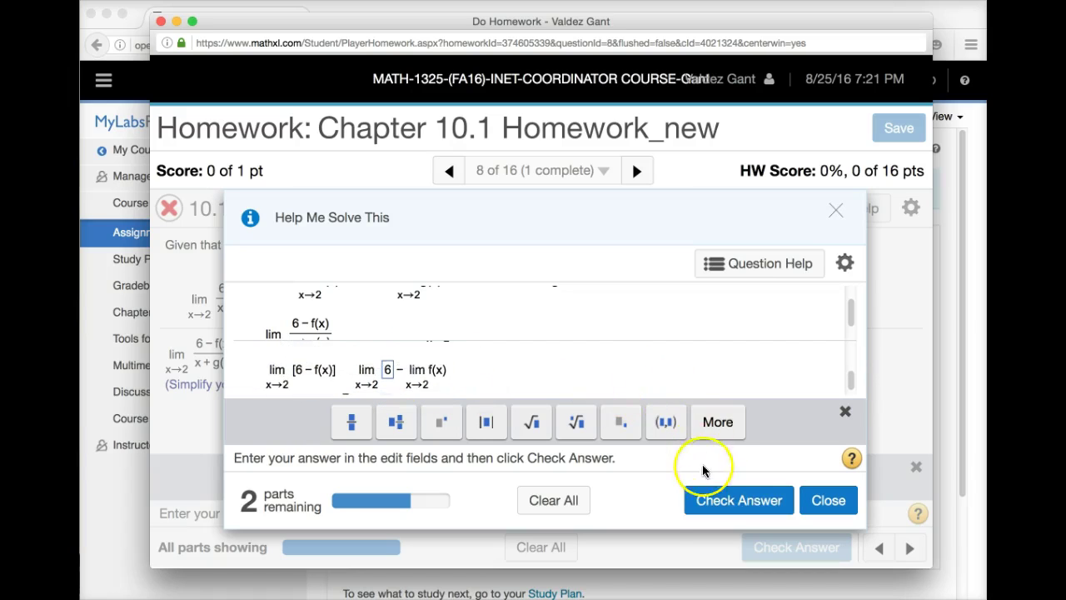
click(738, 500)
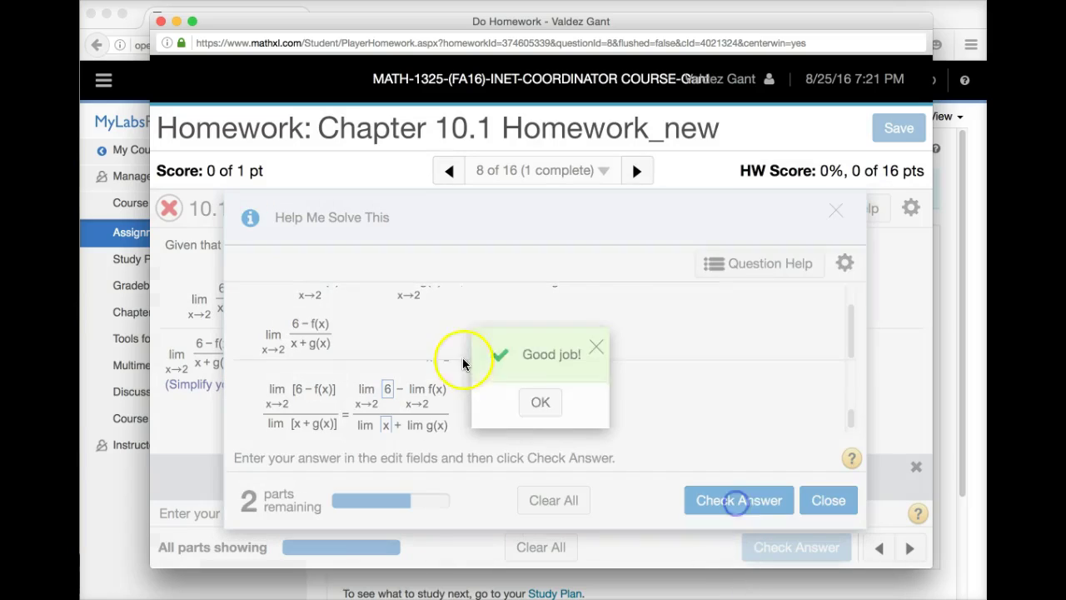
click(540, 403)
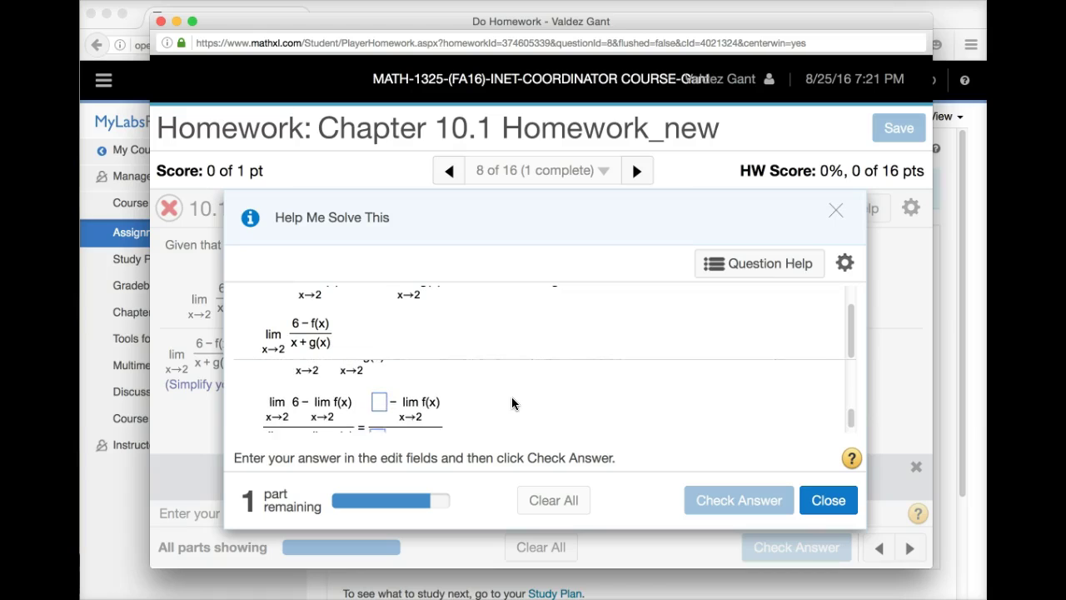
- Answer the constant-limit step with 6 over 0 and check it, revealing 2 as correct
click(379, 387)
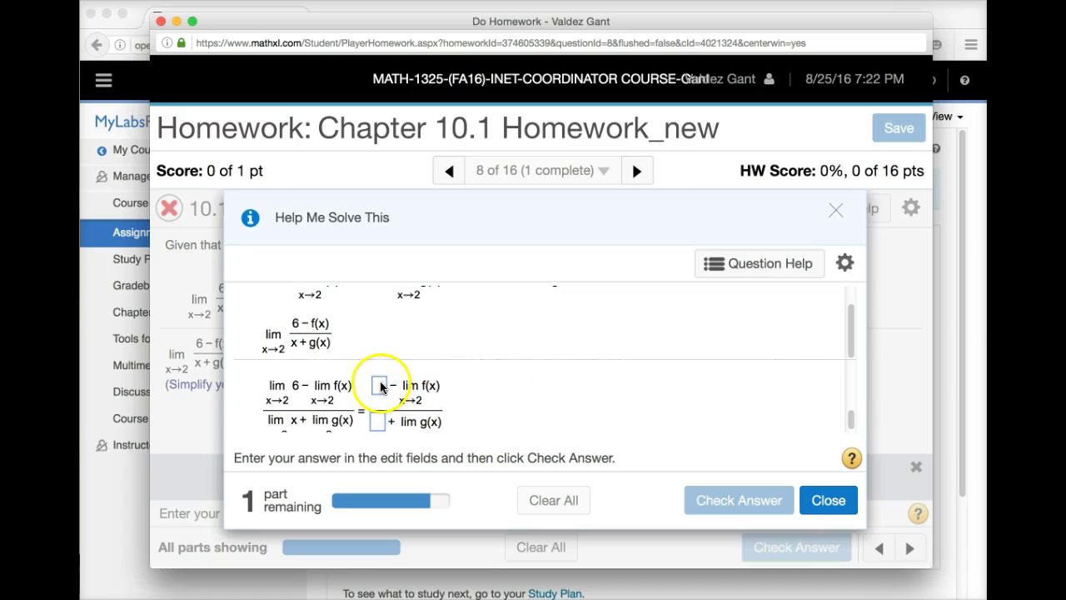
click(379, 385)
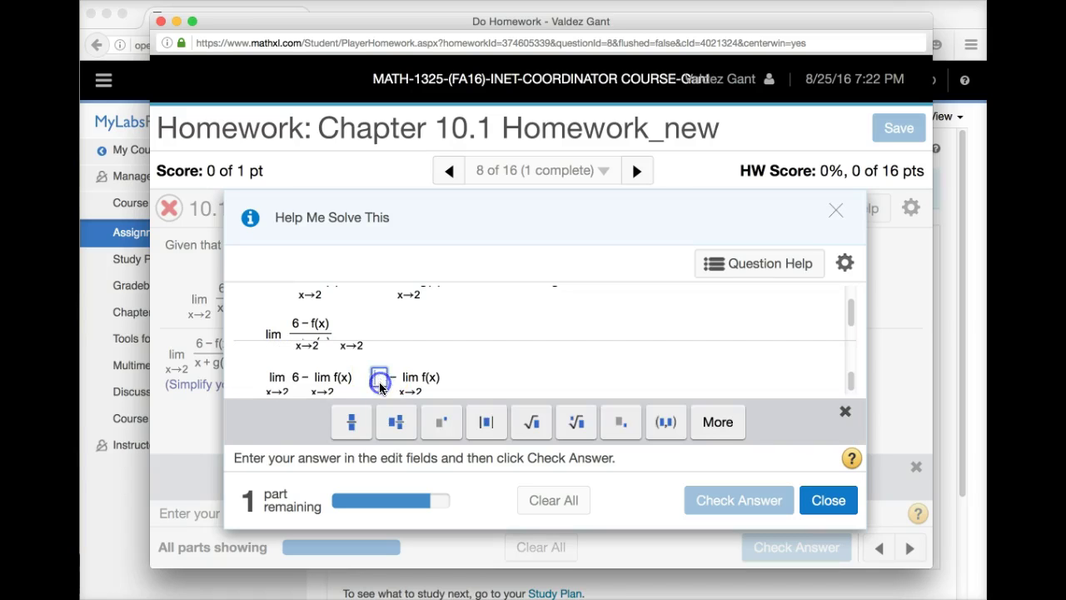
text(6)
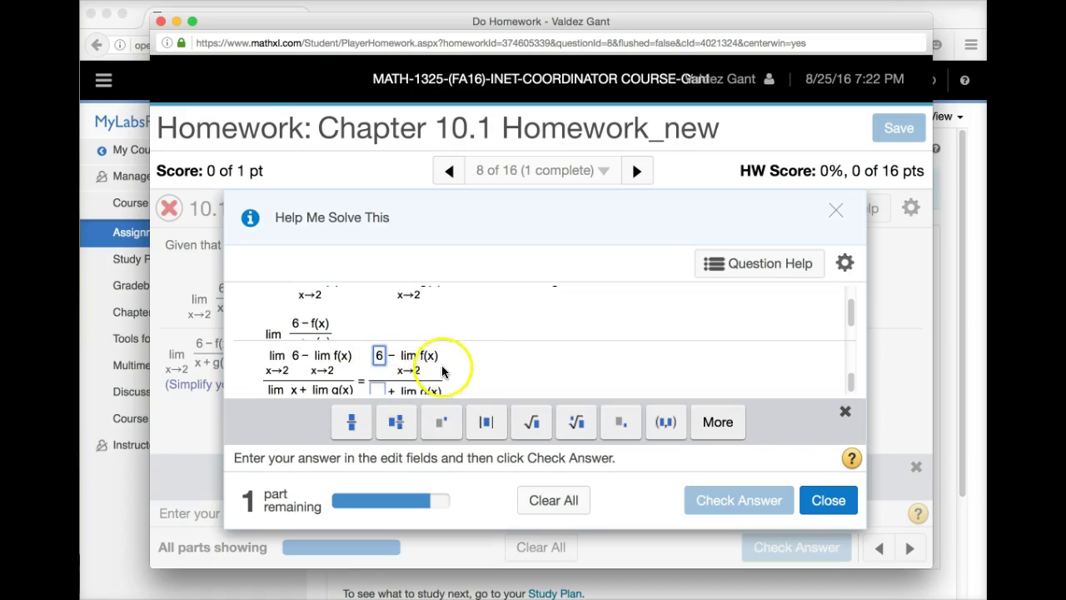
click(380, 377)
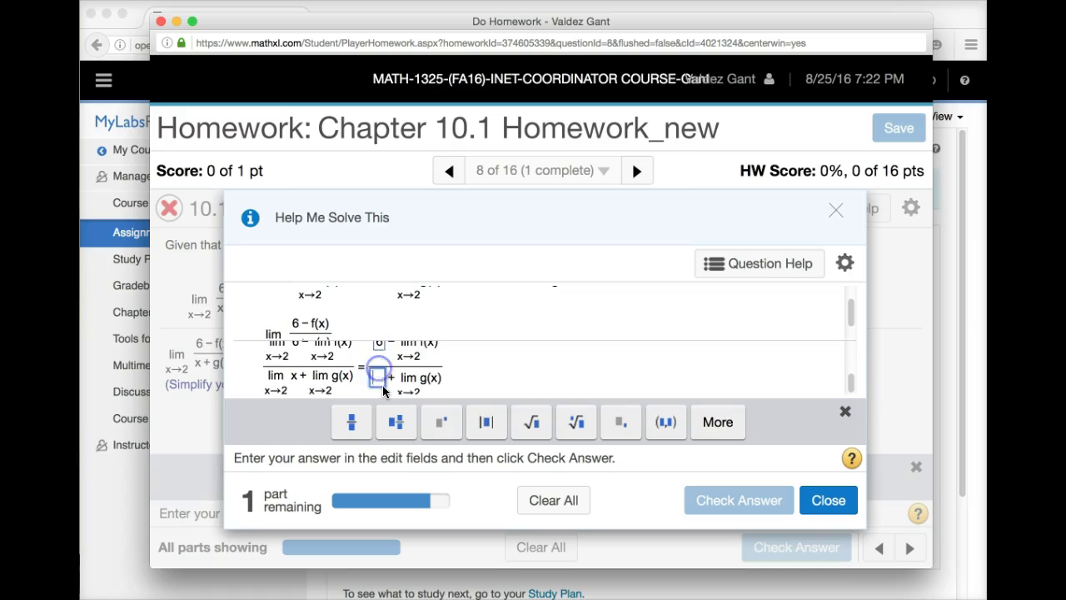
text(0)
click(722, 501)
click(542, 421)
click(720, 491)
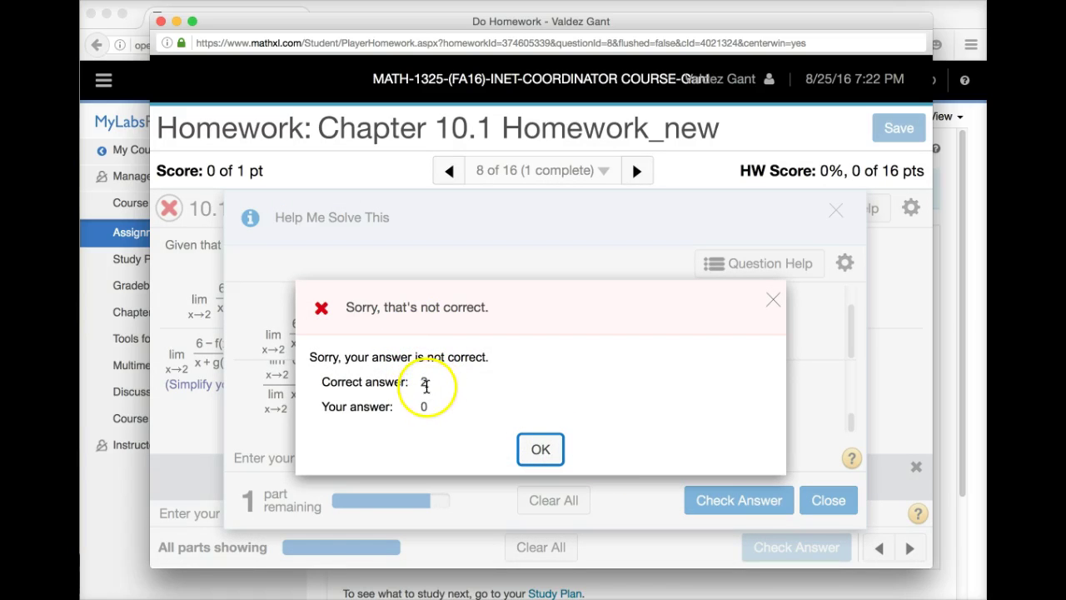
click(546, 452)
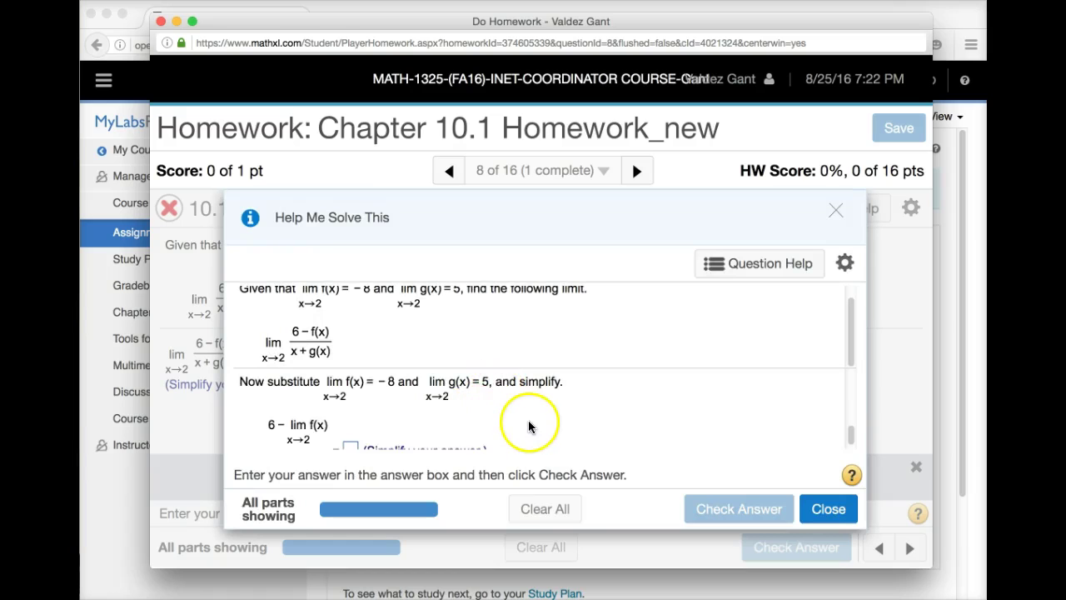
- Enter 0 for the final substitution step and check it; it's rejected, showing 2
scroll(528, 424, down, 1)
scroll(523, 417, up, 3)
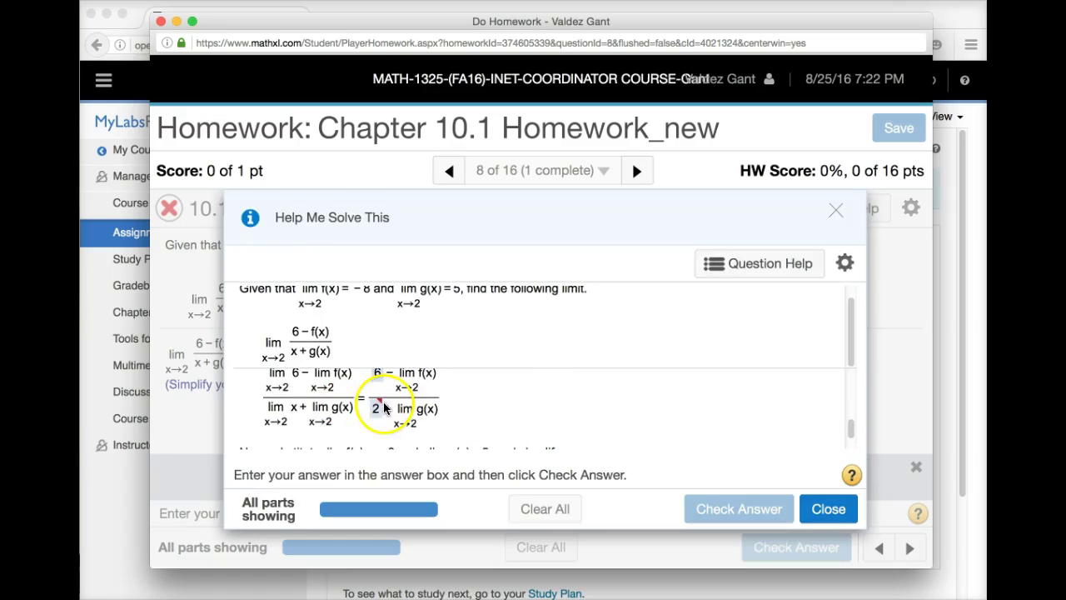
scroll(383, 407, down, 5)
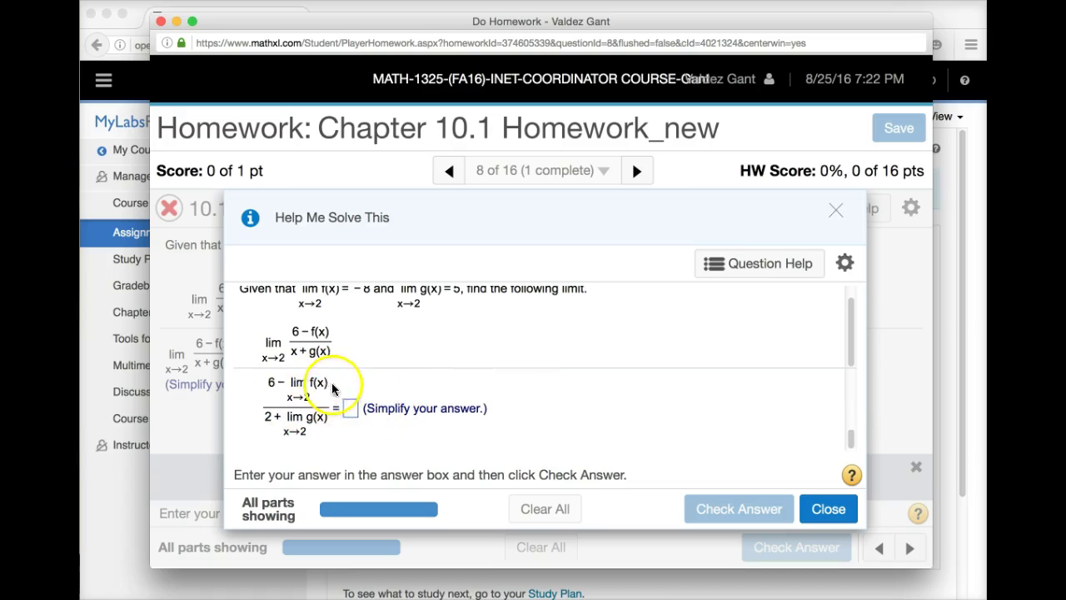
click(352, 406)
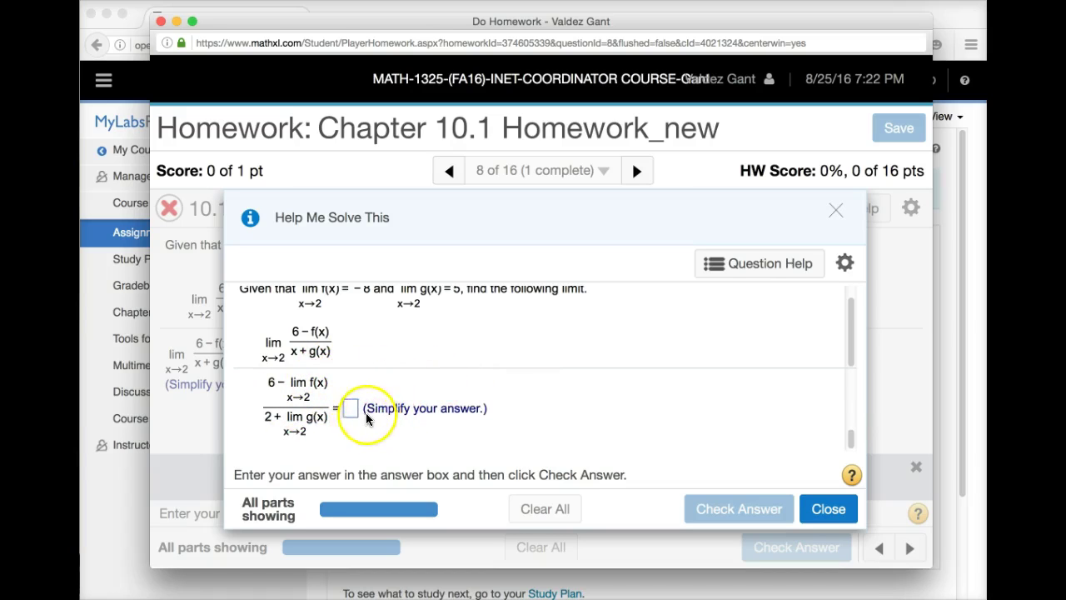
click(352, 406)
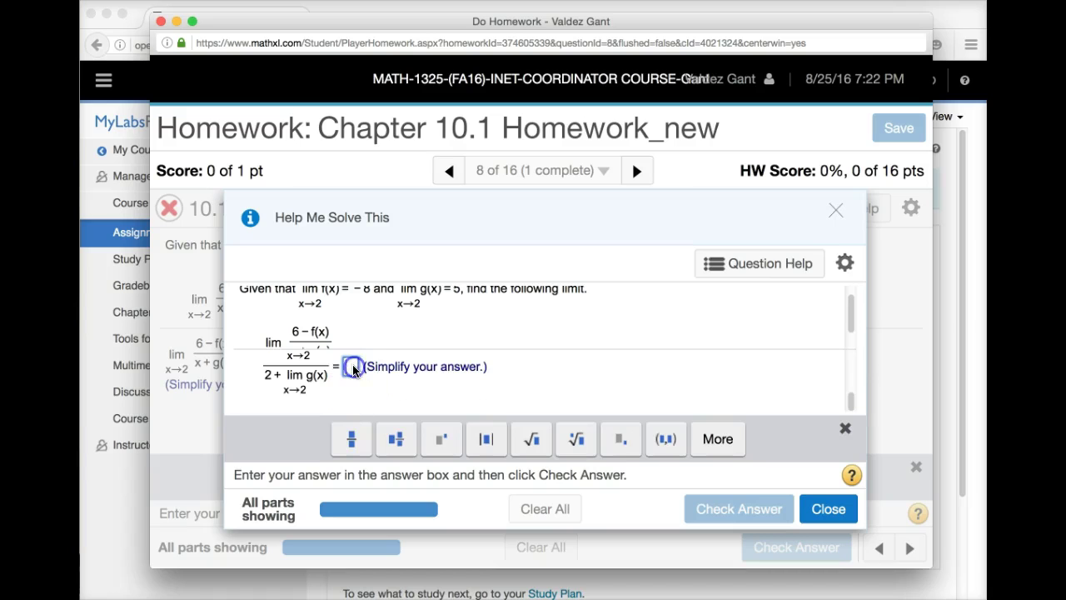
text(0)
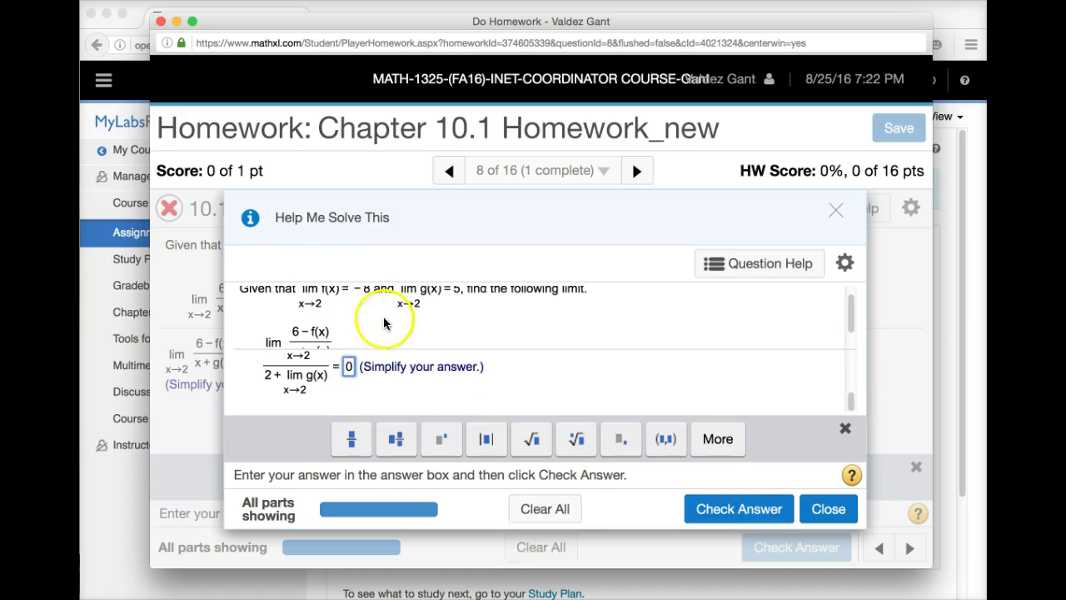
click(740, 508)
click(547, 418)
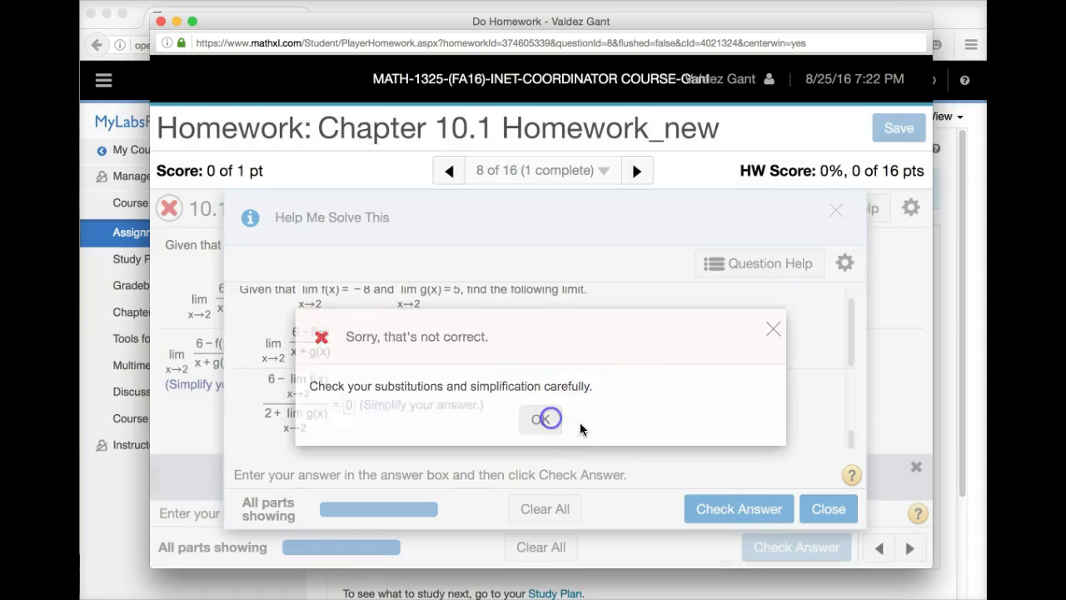
click(710, 510)
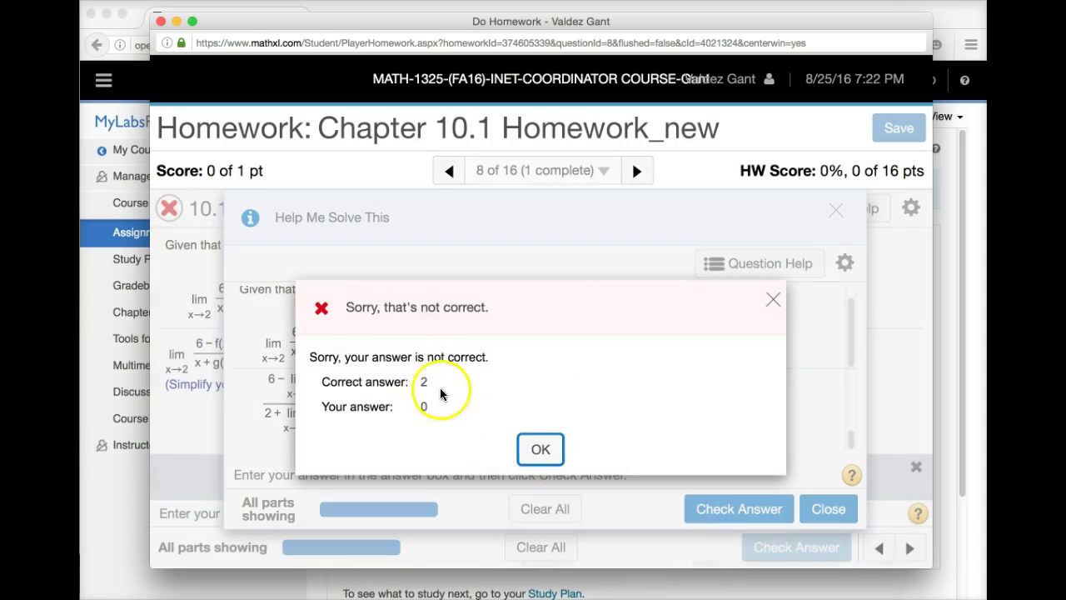
- Dismiss the not-correct notice and shift the Help Me Solve This panel right to view the finished solution
click(543, 449)
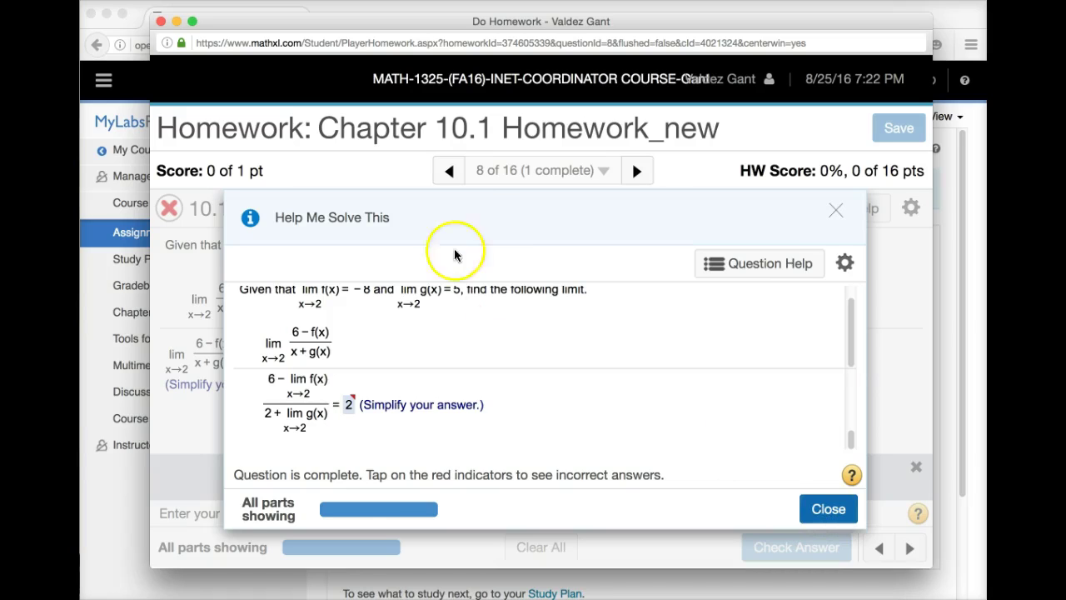
drag(475, 231, 533, 224)
click(171, 210)
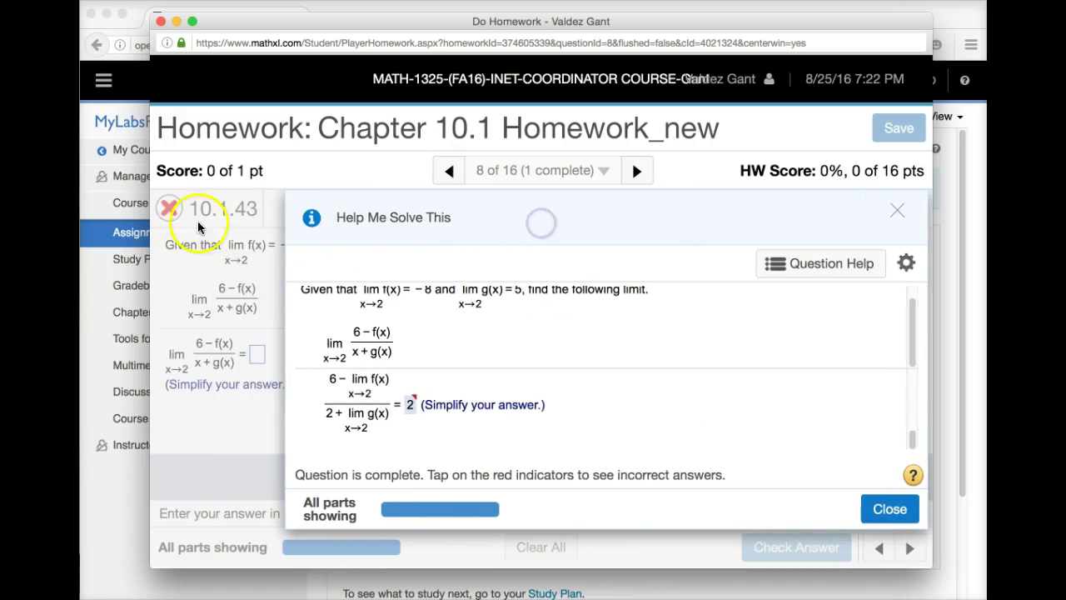
click(888, 509)
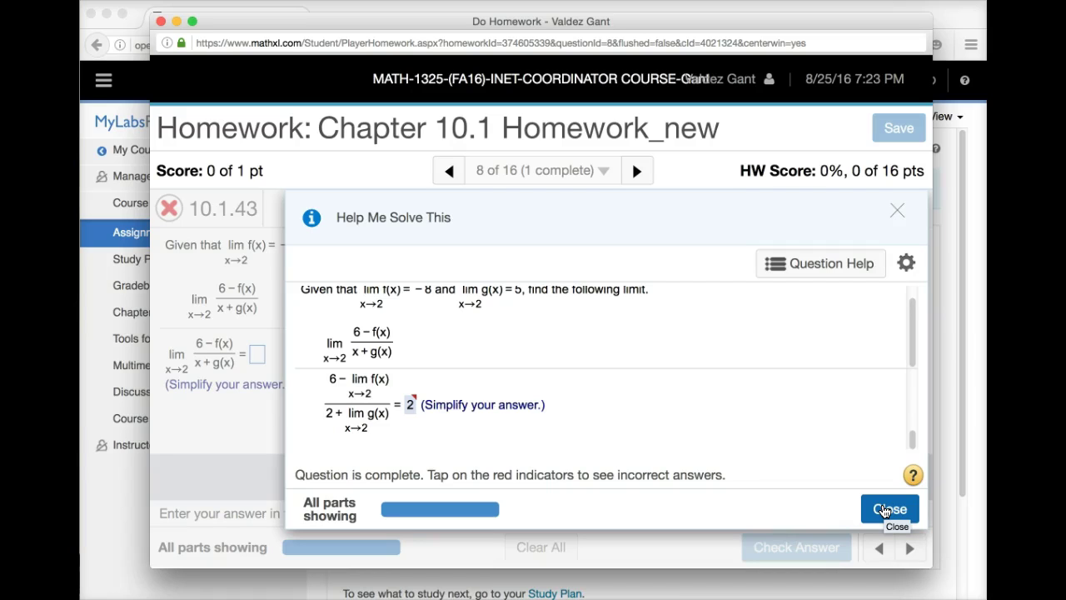
- Close the guided solution to load a new question version, then open View an Example
click(889, 508)
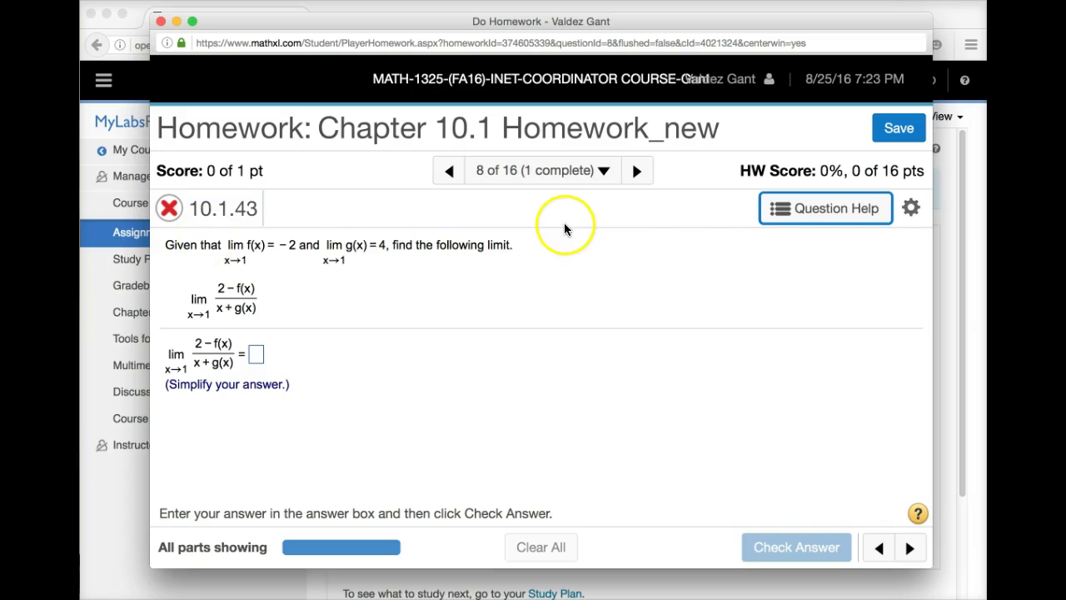
click(796, 209)
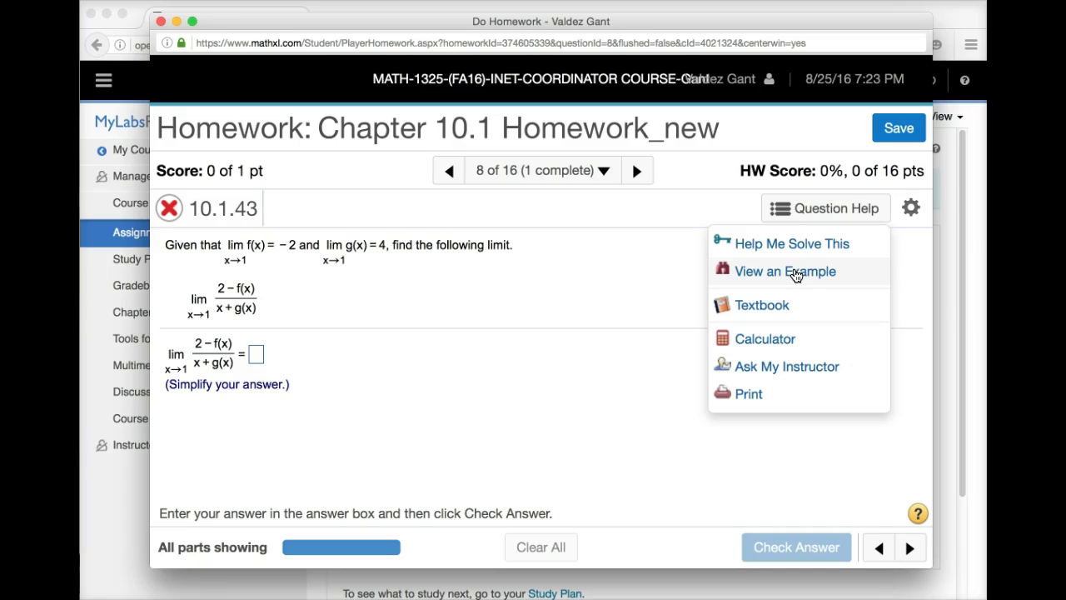
click(787, 273)
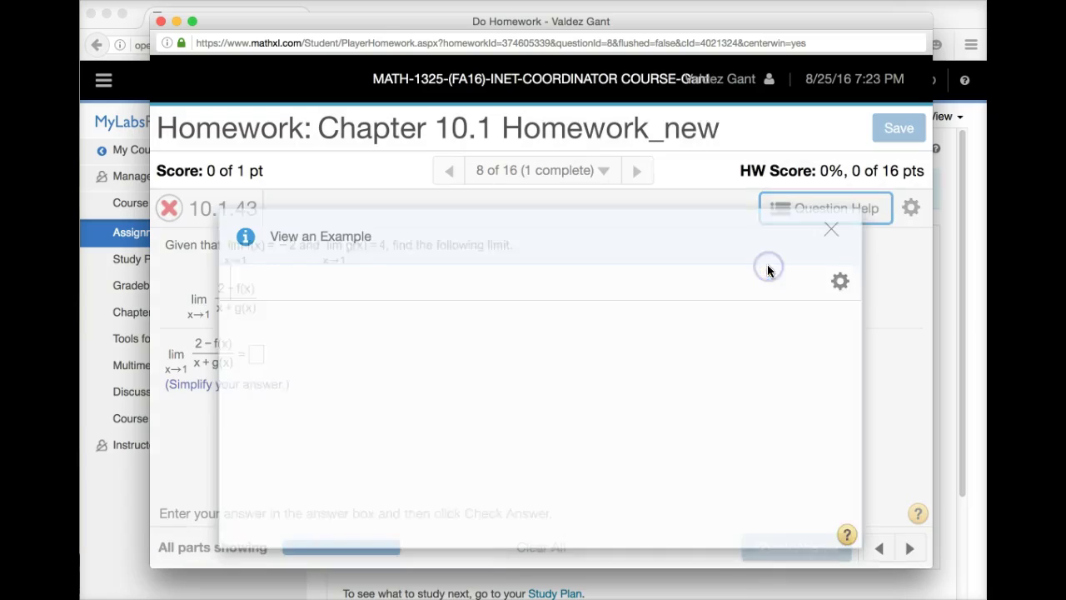
- Walk the worked example through the quotient and sum property steps to its answer 10/11
drag(554, 236, 629, 210)
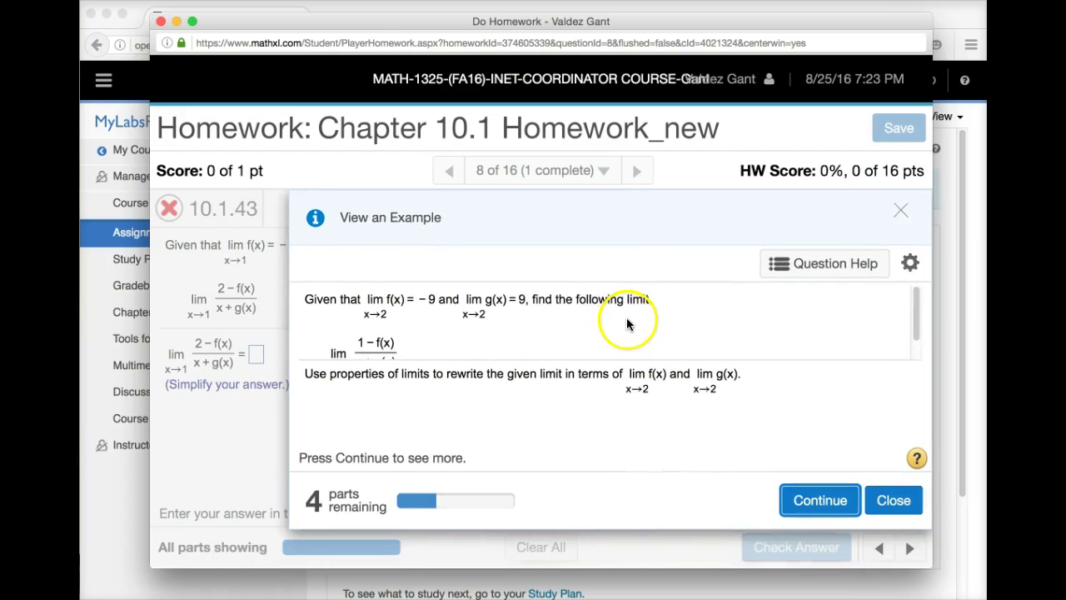
scroll(628, 325, down, 1)
scroll(627, 321, down, 1)
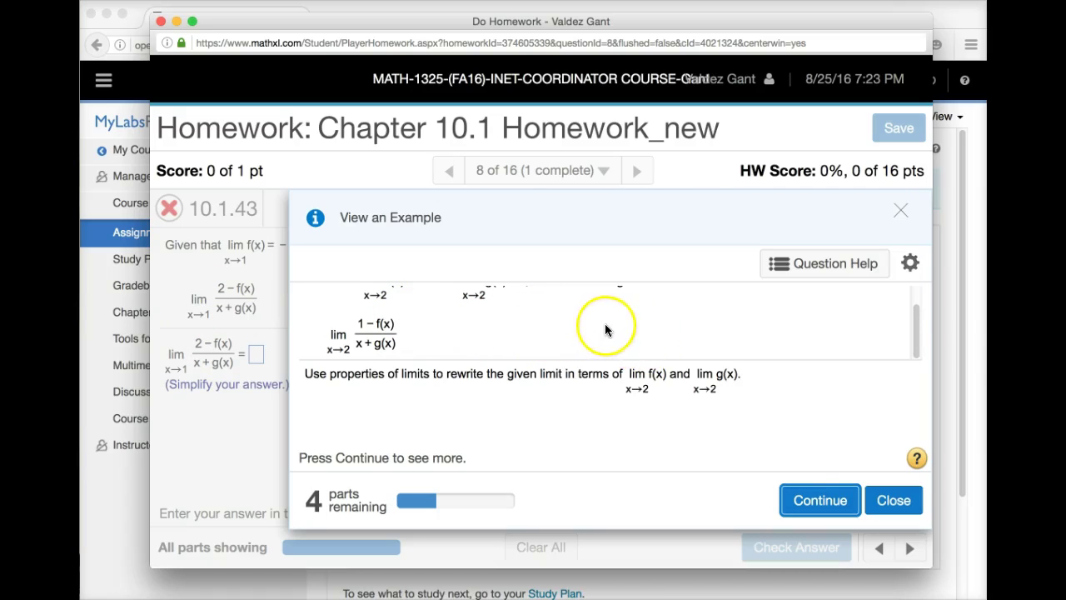
click(831, 499)
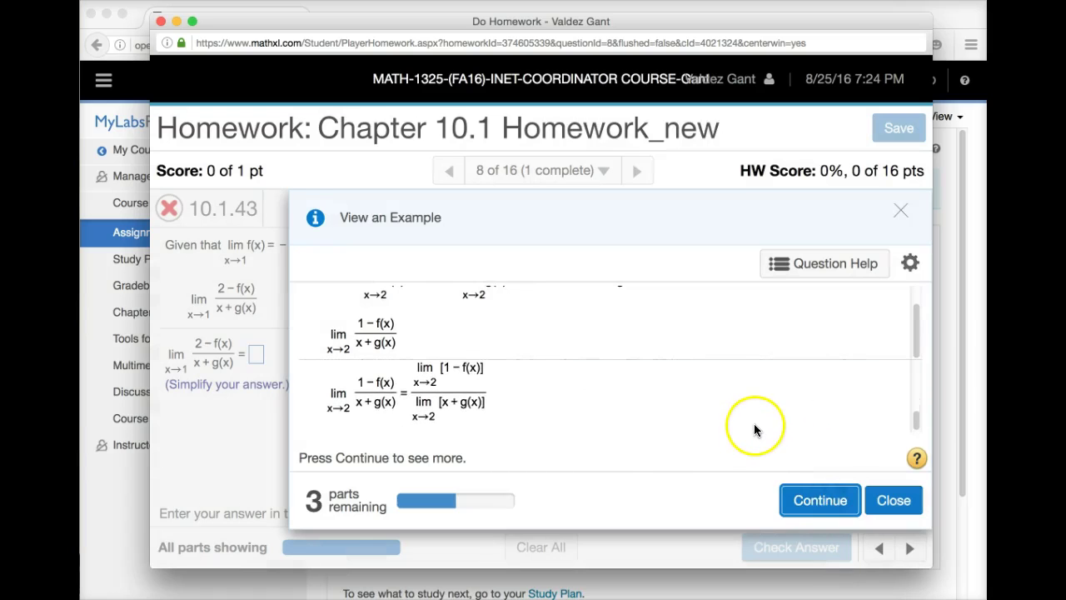
click(812, 500)
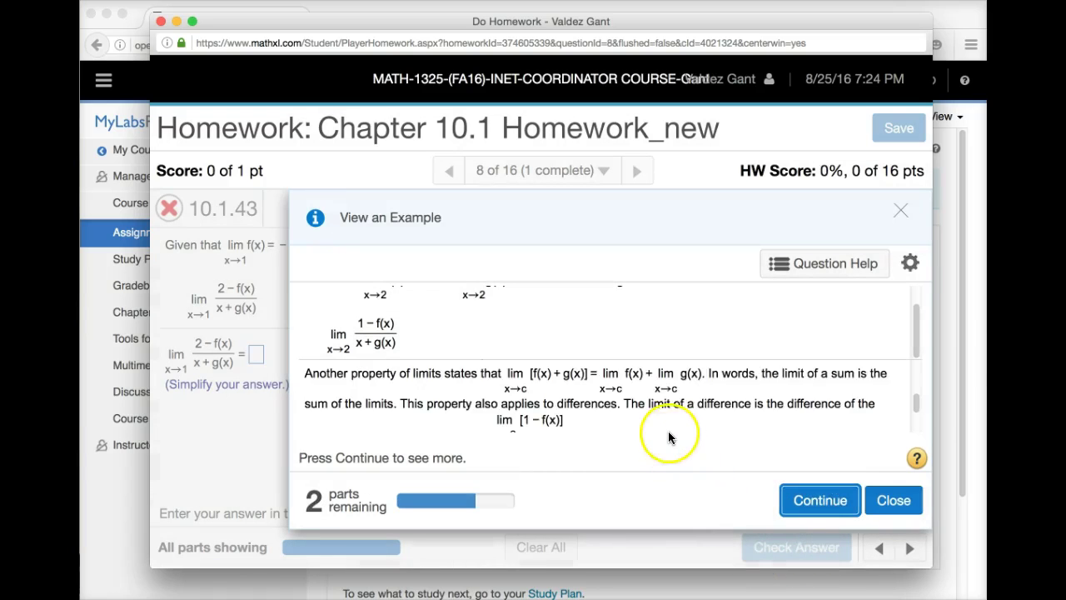
click(824, 502)
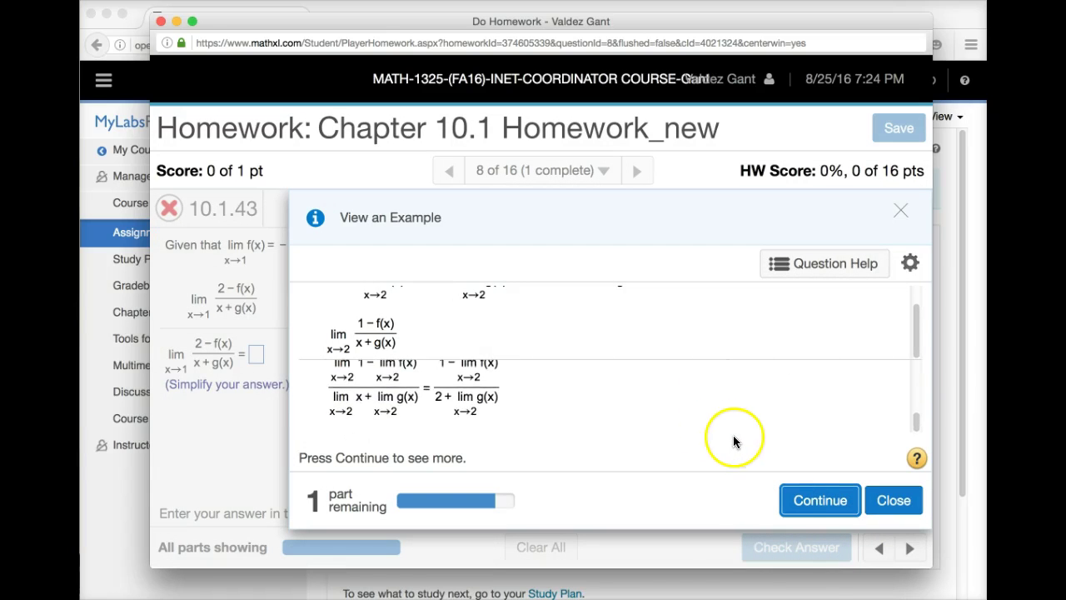
click(805, 498)
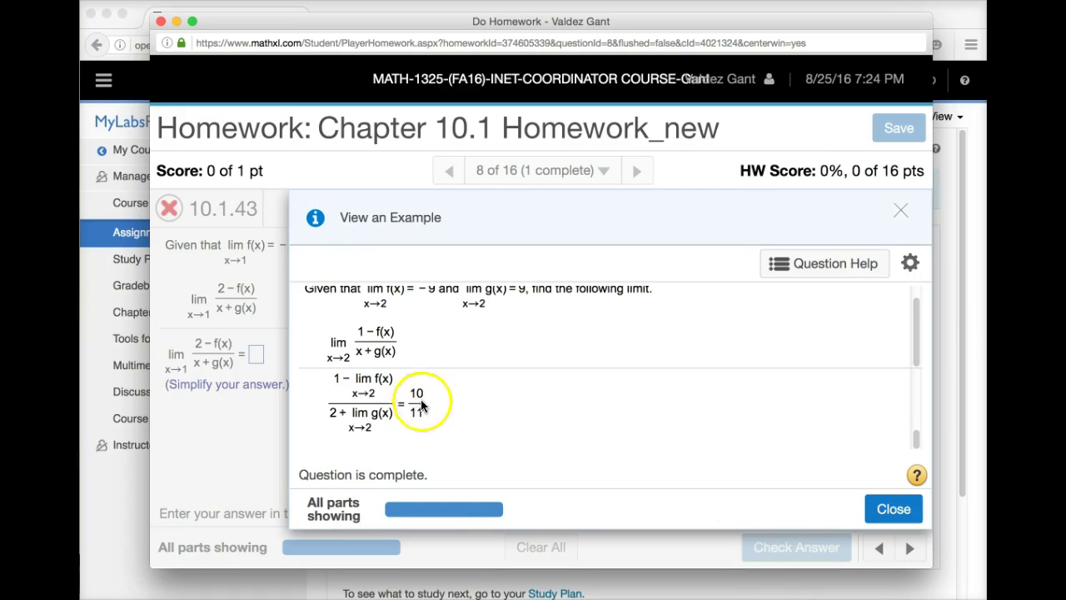
click(883, 510)
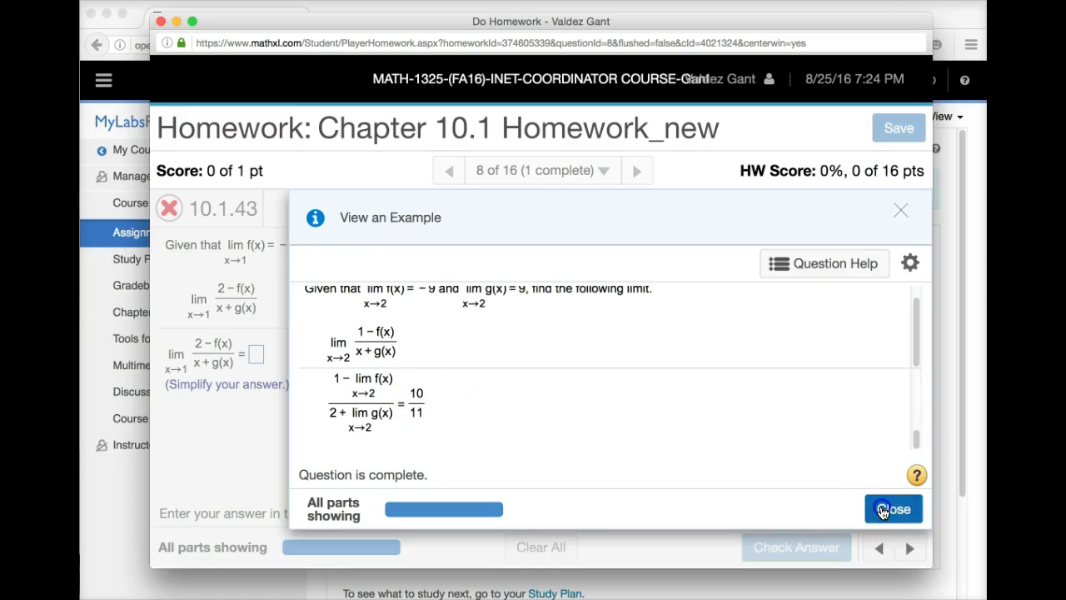
- Return to question 10.1.43's empty answer box and bring up the Question Help options
click(259, 354)
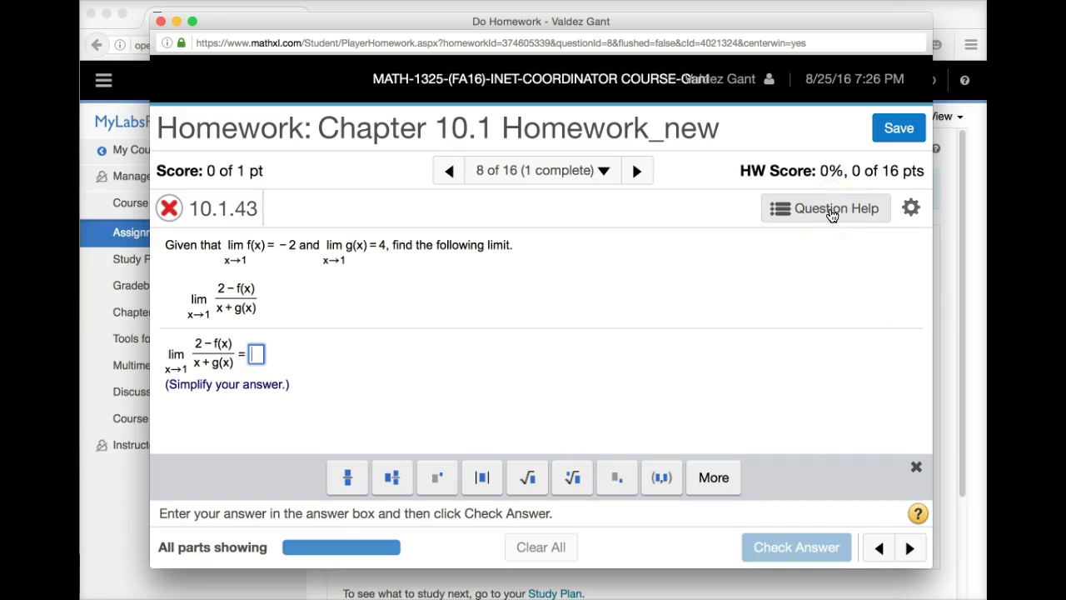
click(806, 209)
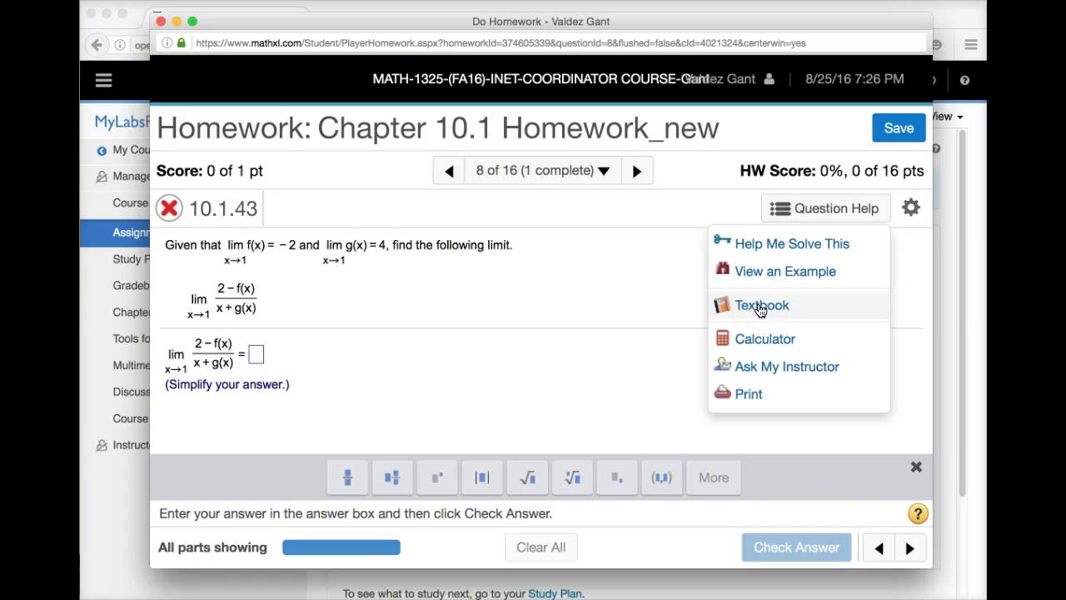
- Open the Section 10.1 eText, page from 489 to the exercises on 499, then close it
click(760, 307)
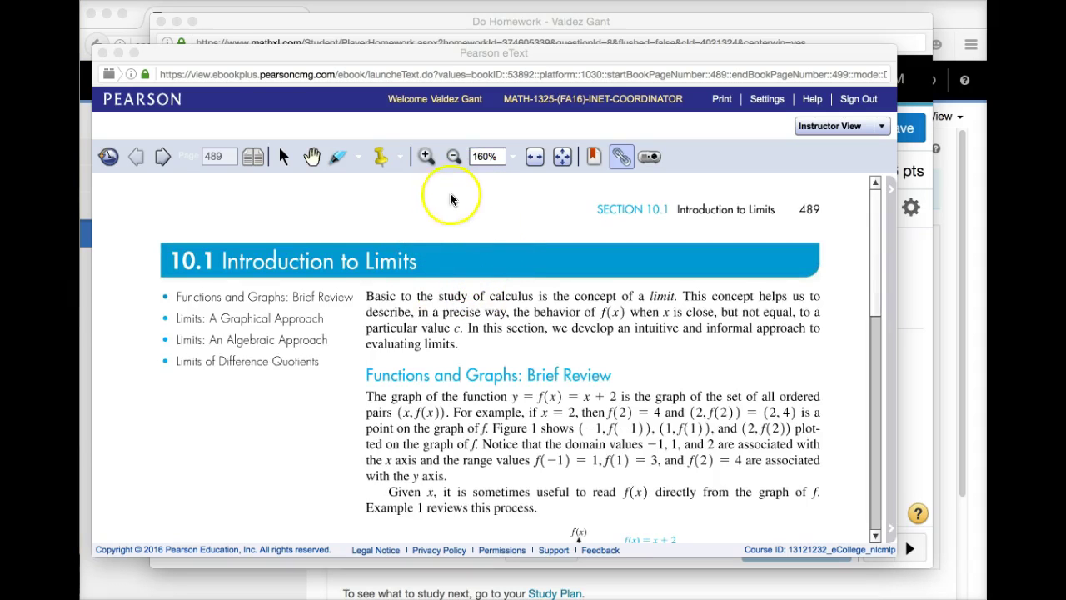
click(164, 157)
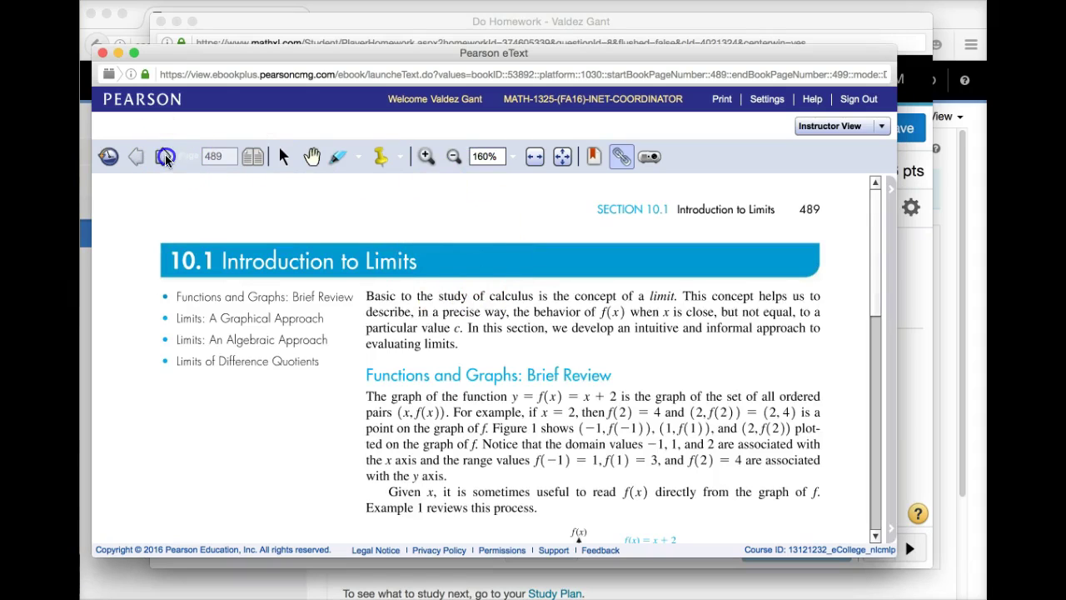
click(164, 157)
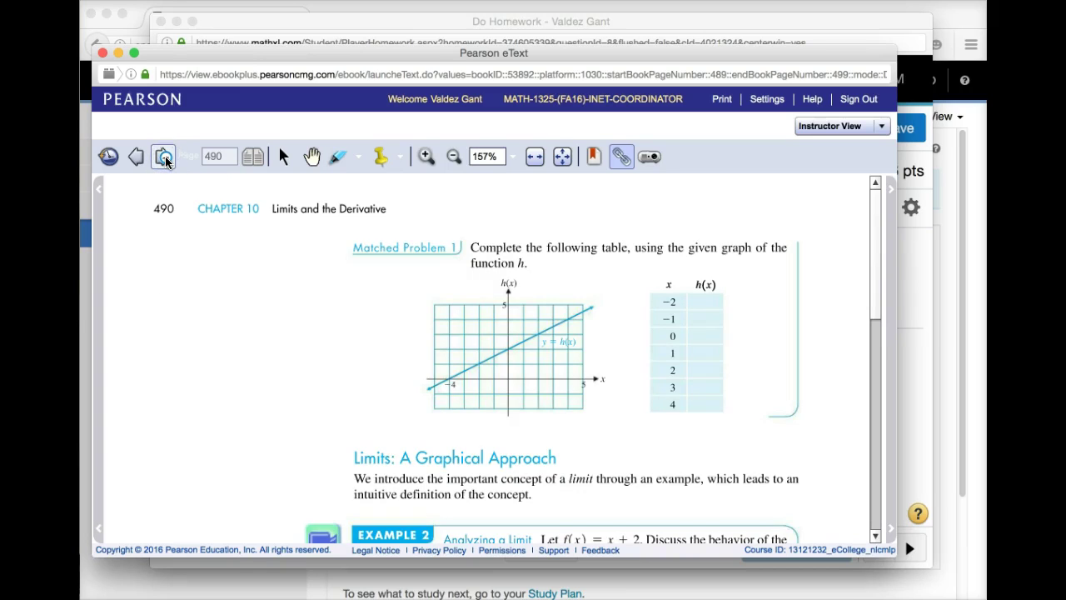
click(164, 157)
click(164, 157)
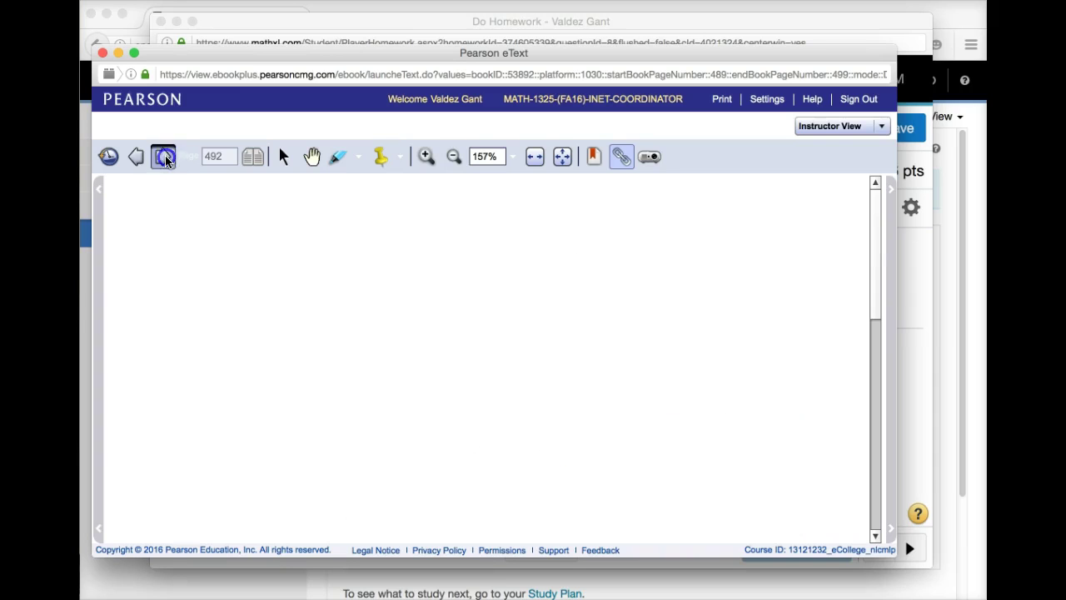
click(164, 157)
click(164, 157)
click(164, 158)
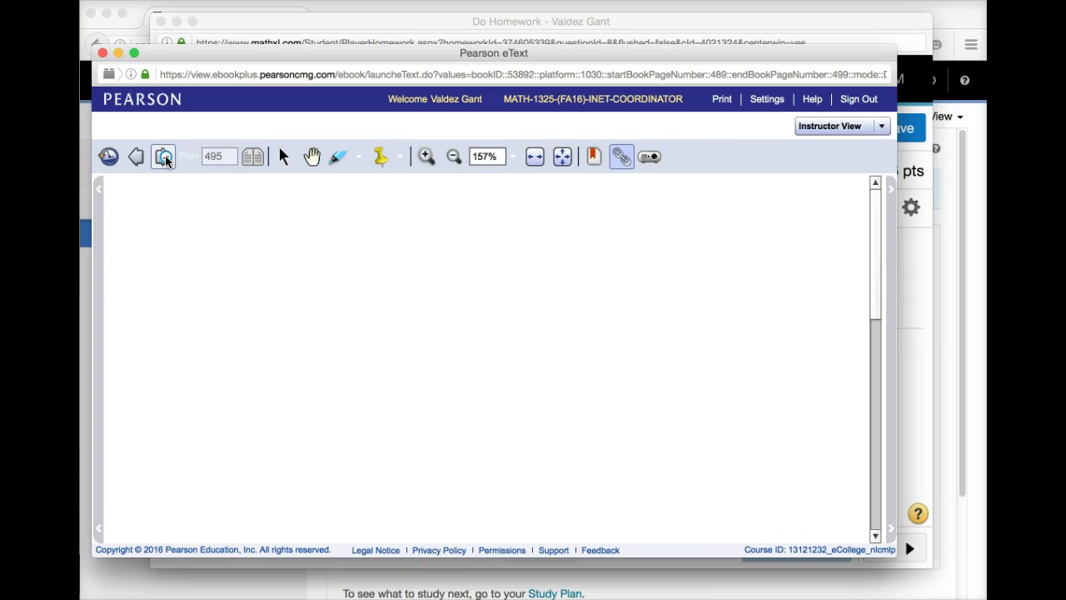
click(164, 157)
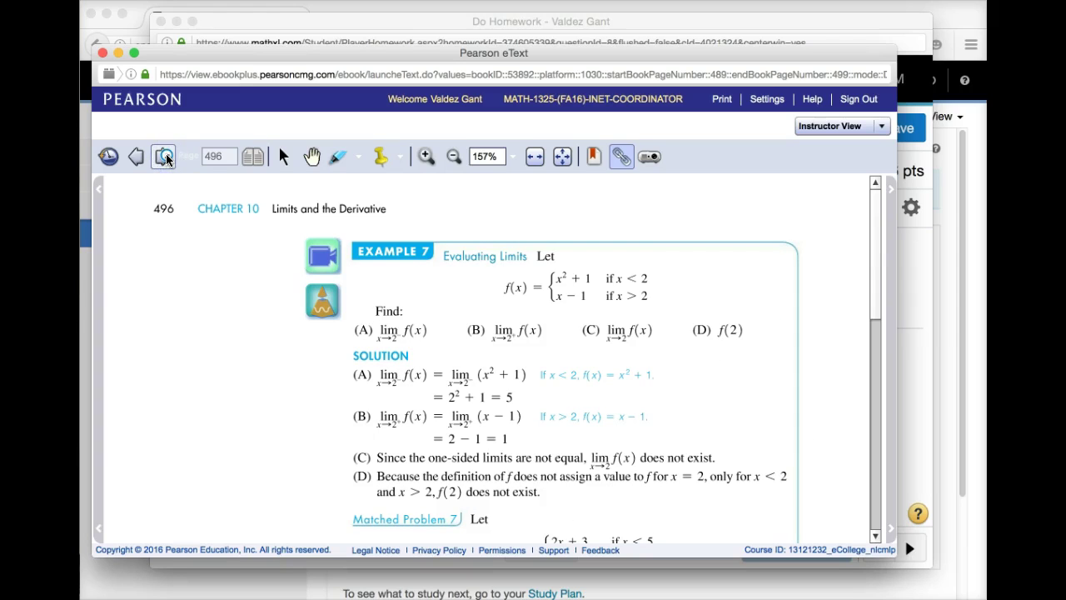
click(164, 158)
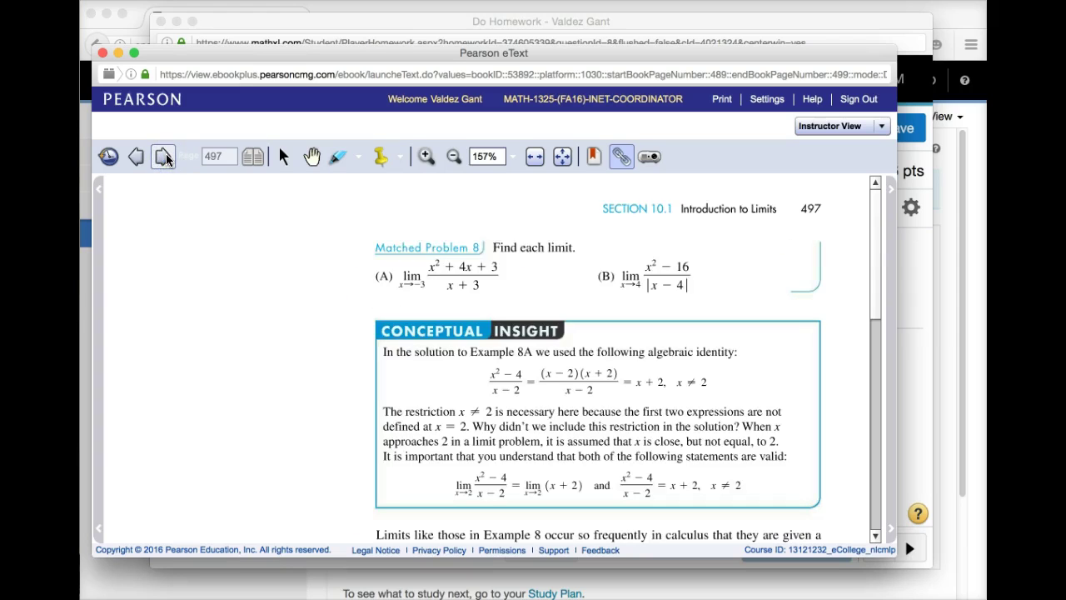
click(164, 158)
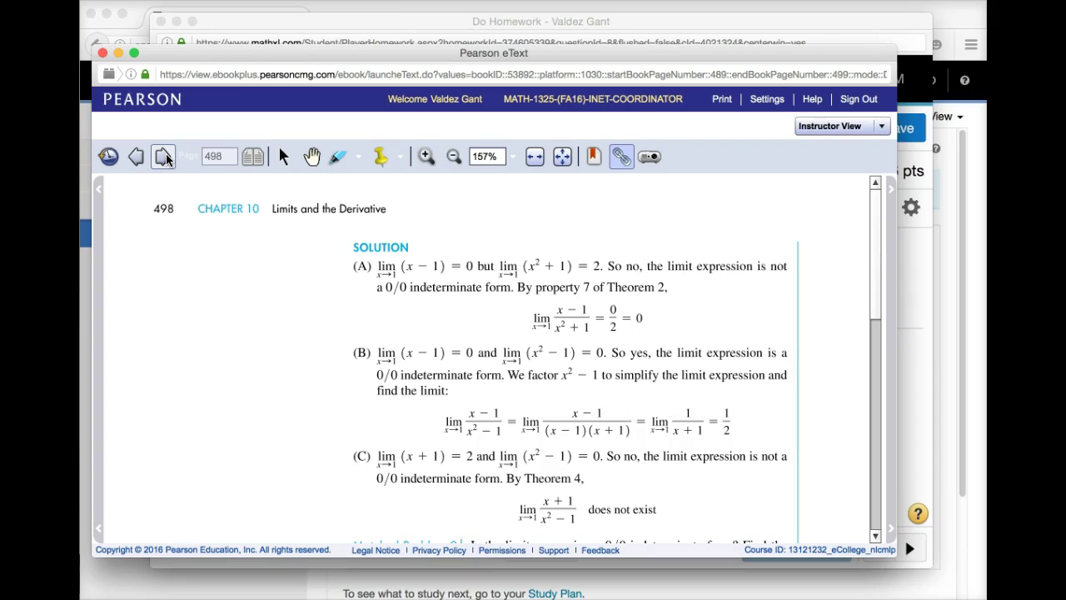
click(164, 157)
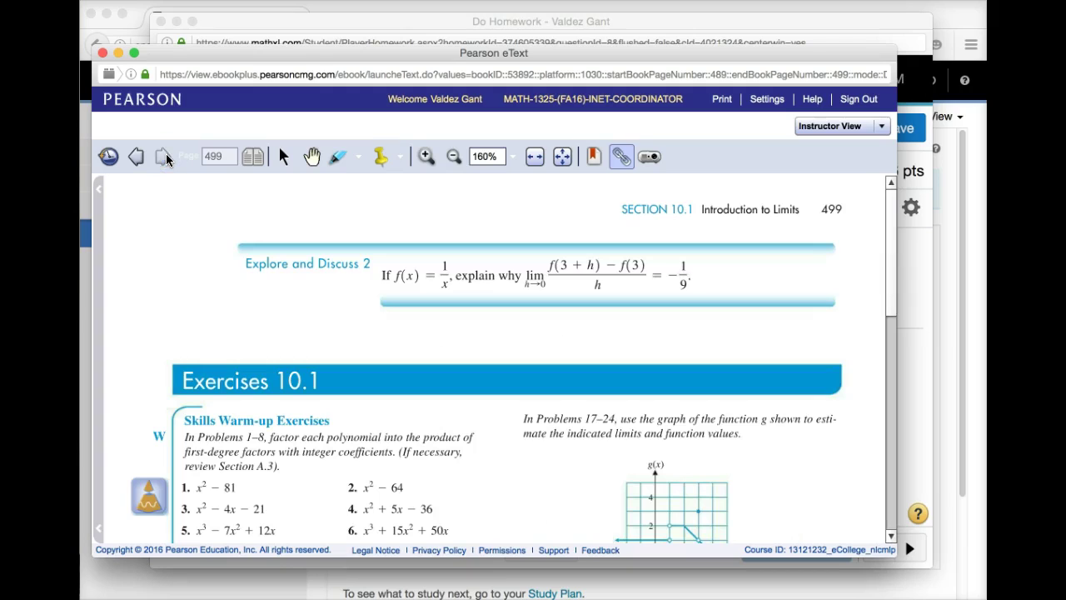
click(163, 167)
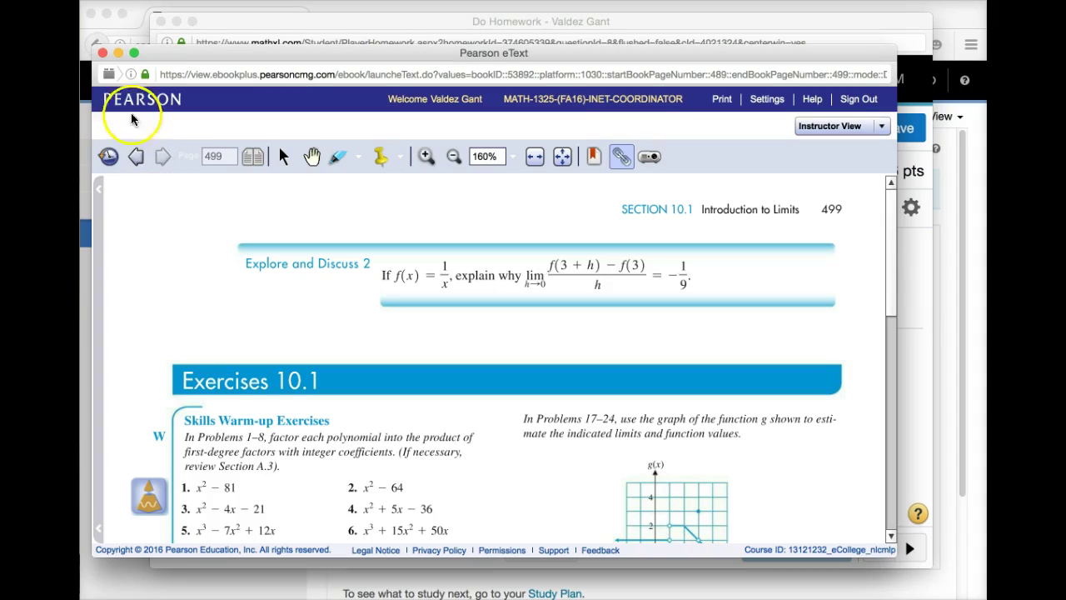
click(103, 54)
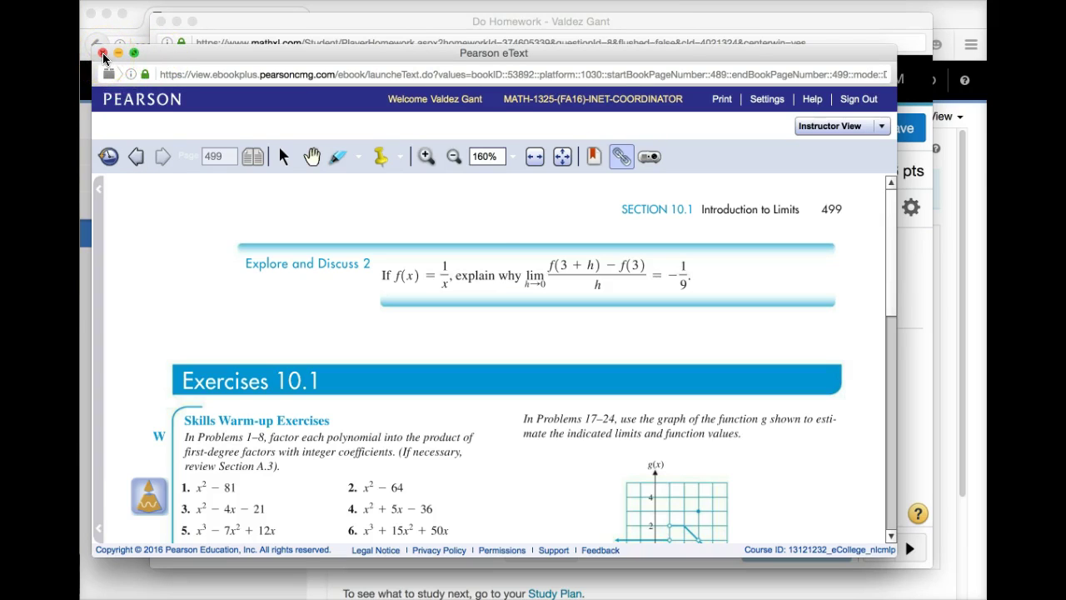
click(103, 53)
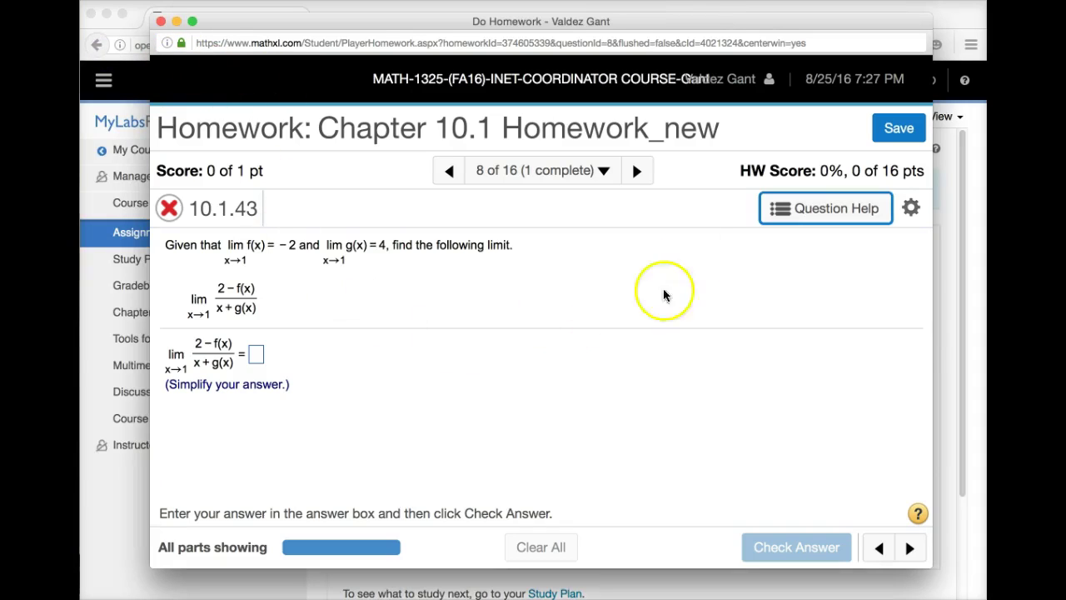
- Submit 6 for question 10.1.43, final-check it as incorrect, and advance to question 9 (10.1.47)
click(259, 355)
text(6)
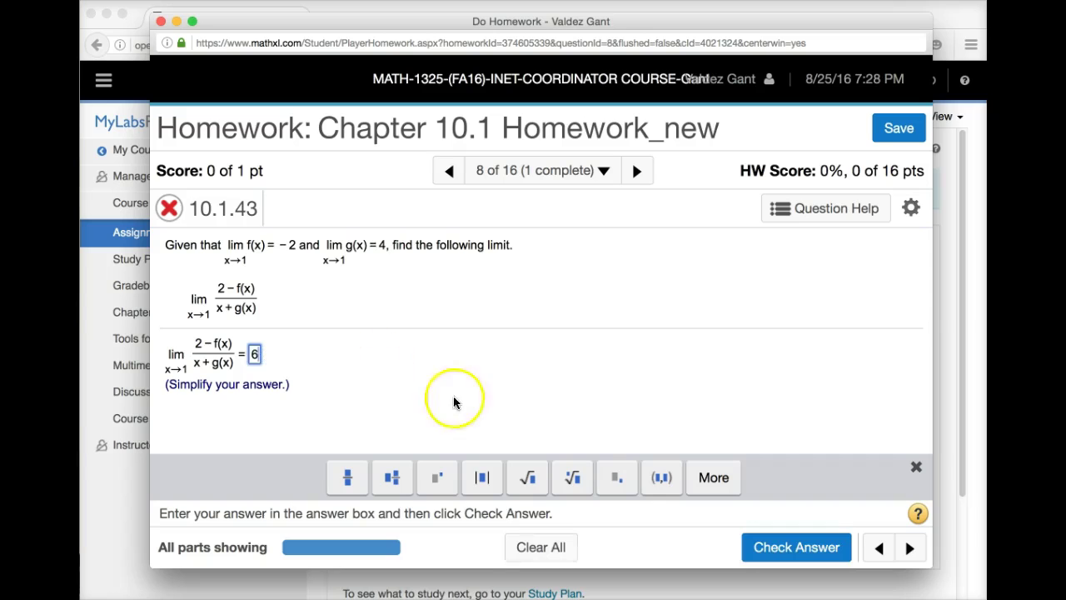
click(799, 547)
click(554, 459)
click(786, 547)
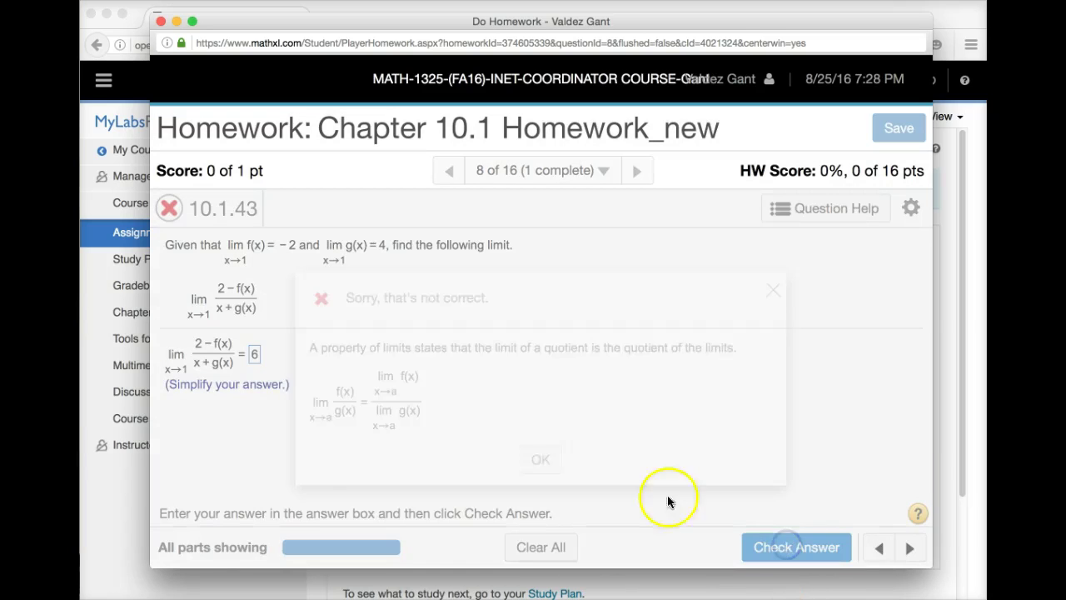
click(541, 454)
click(779, 547)
click(611, 459)
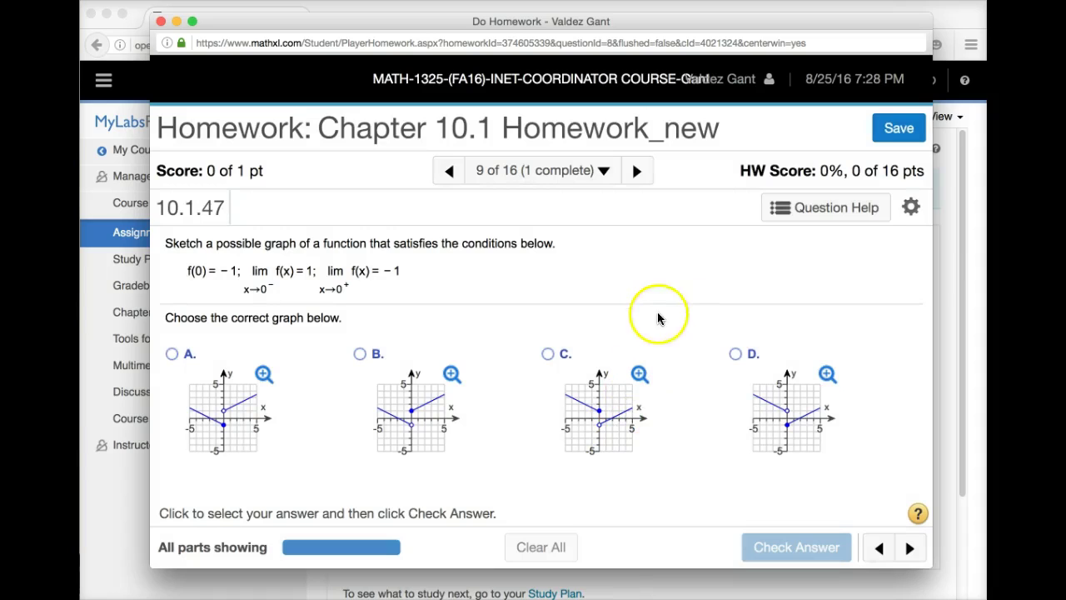
- Save the homework progress and return to the Do Homework summary page
click(905, 132)
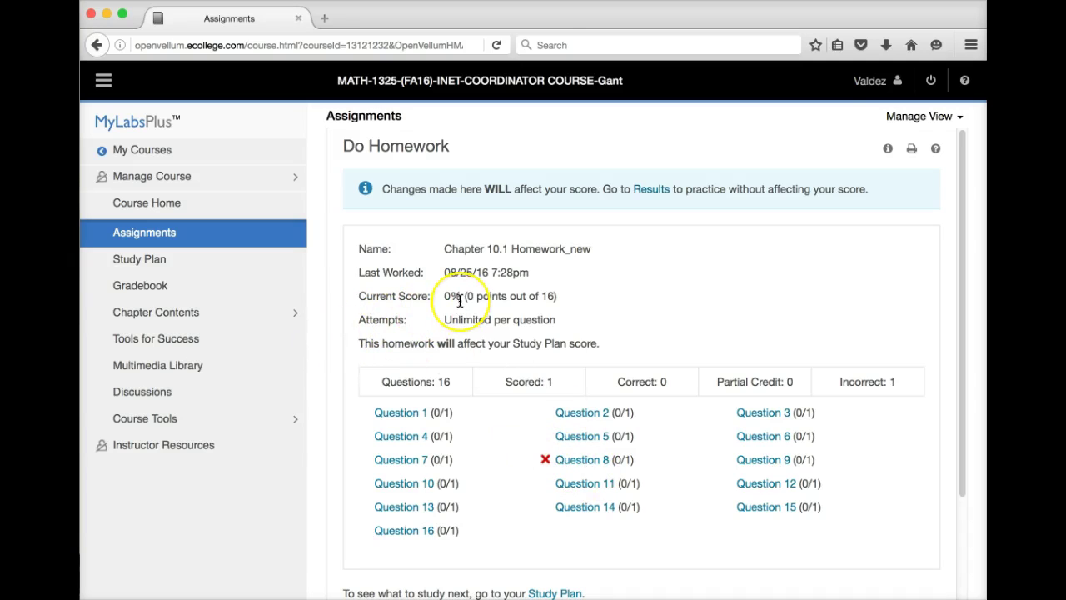
- Open the Gradebook to see Chapter 10.1 Homework_new at 0/16 and 0% overall
click(142, 288)
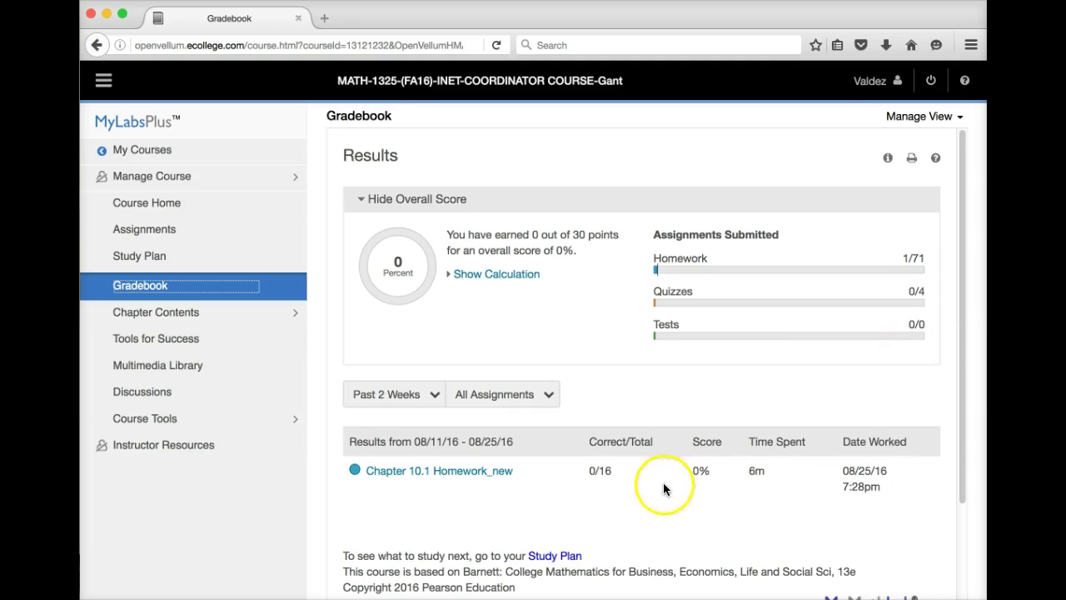
- Open Assignments and scroll past the SLO 3 Chap. 12.6 entry to Chapter 14.1 Homework_new
click(150, 232)
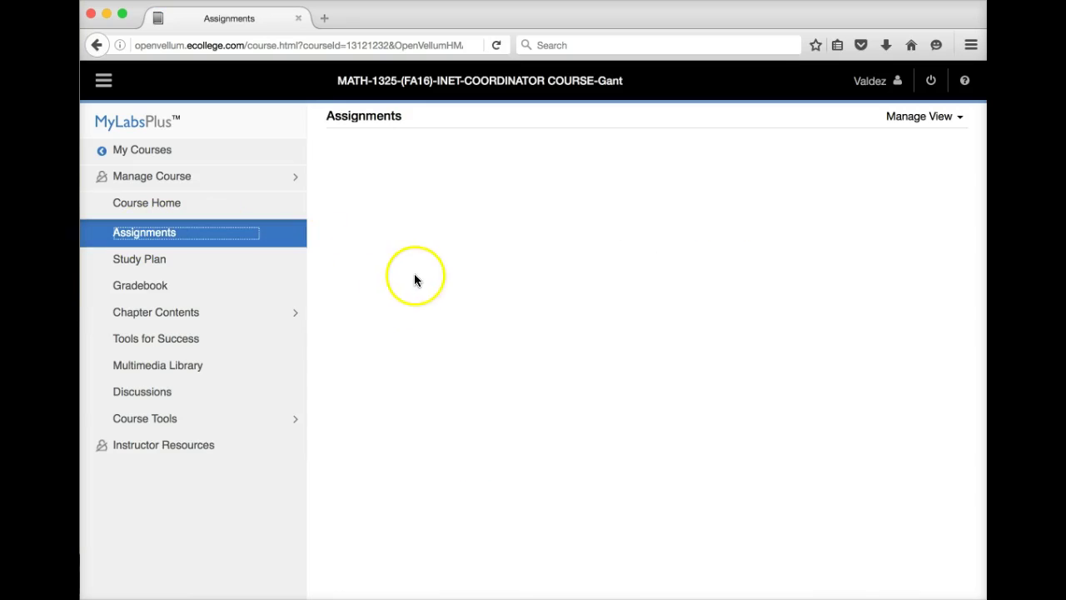
scroll(530, 380, down, 4)
scroll(529, 381, down, 10)
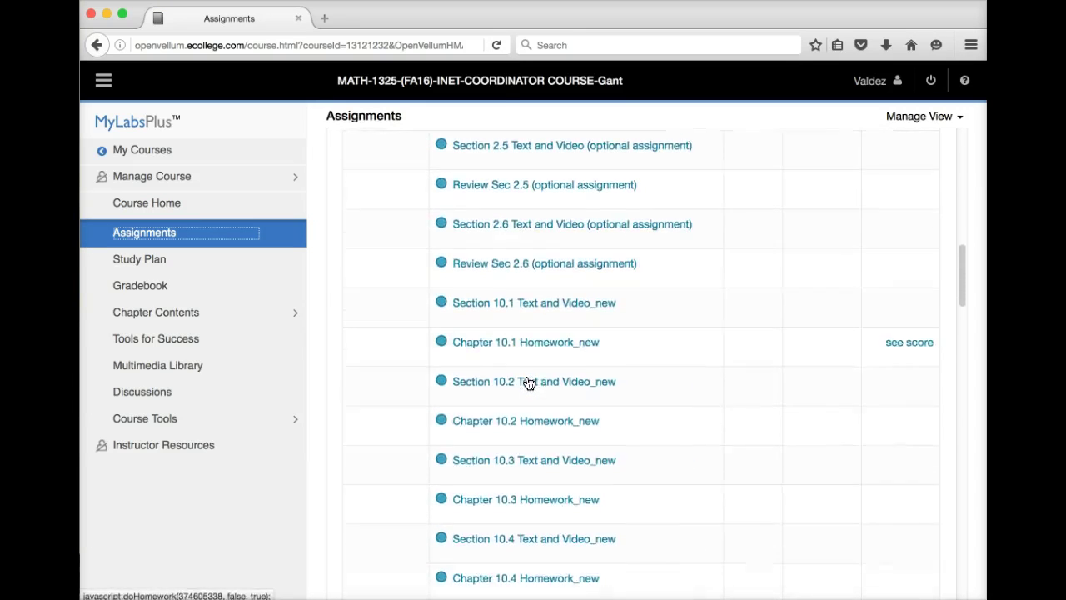
scroll(529, 383, down, 1)
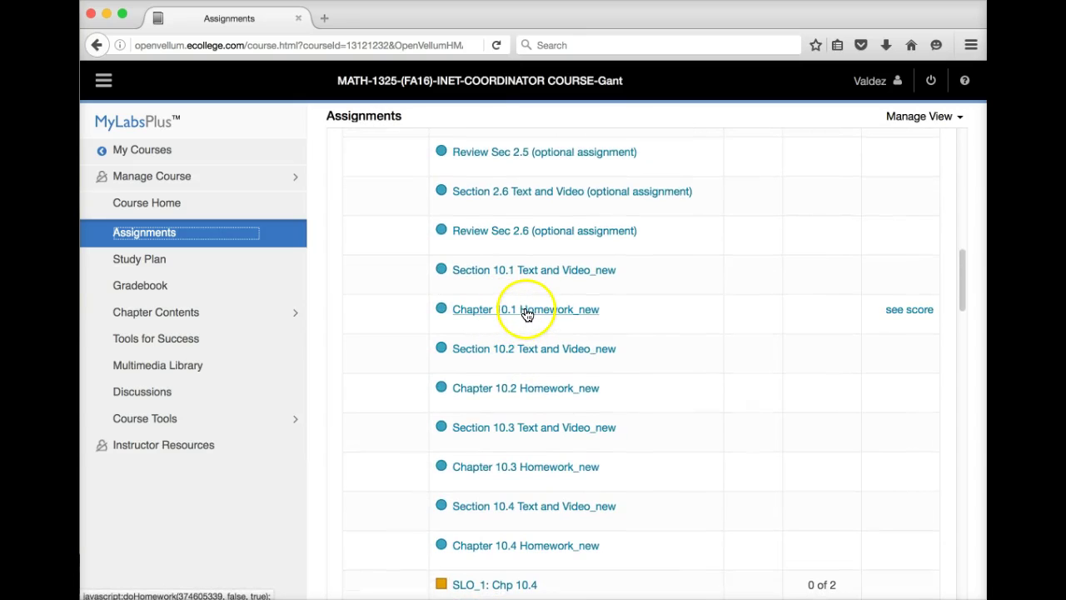
scroll(537, 358, down, 3)
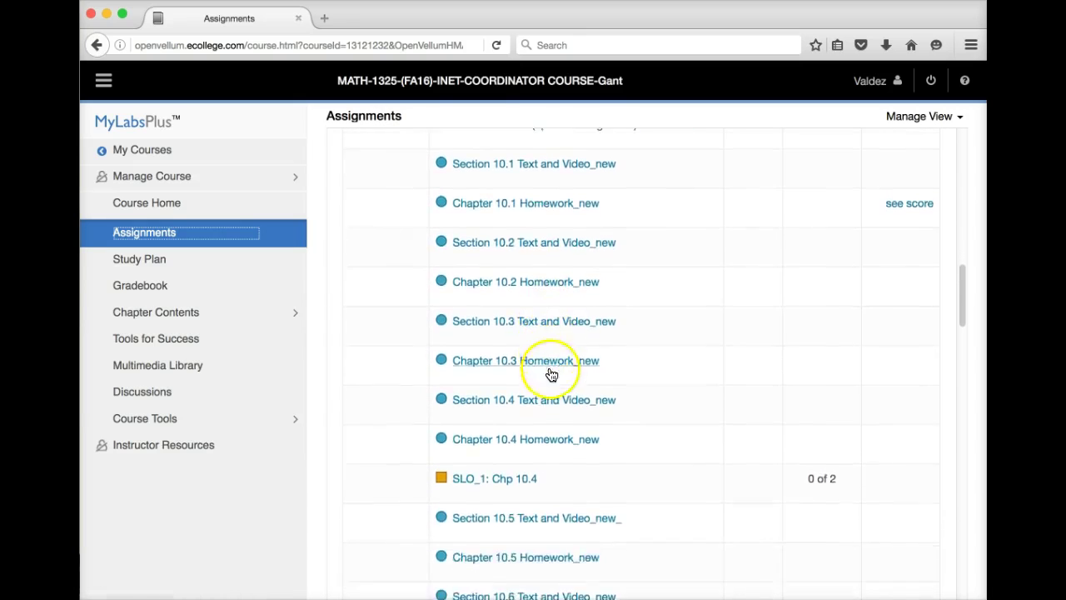
scroll(551, 375, down, 4)
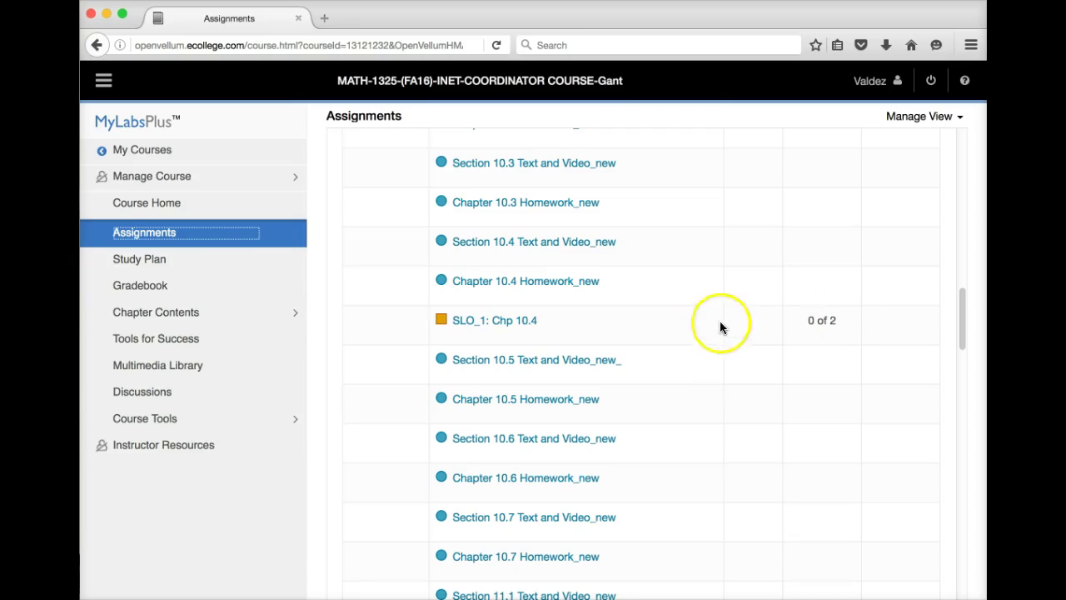
scroll(516, 366, down, 3)
scroll(520, 372, down, 14)
scroll(526, 380, down, 5)
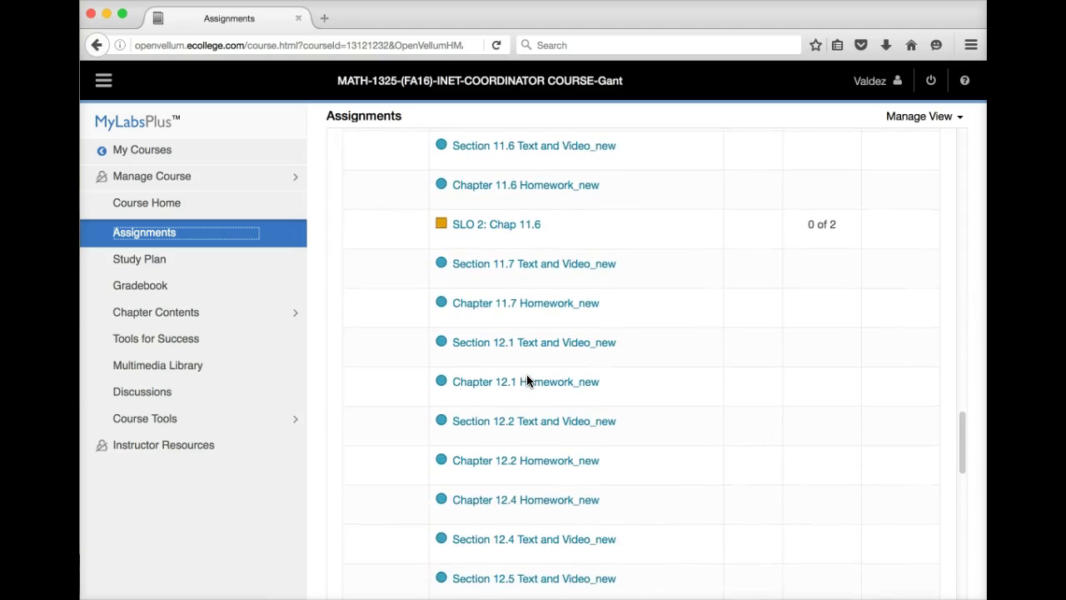
scroll(526, 381, down, 2)
scroll(528, 382, down, 4)
scroll(527, 376, down, 7)
scroll(527, 380, down, 4)
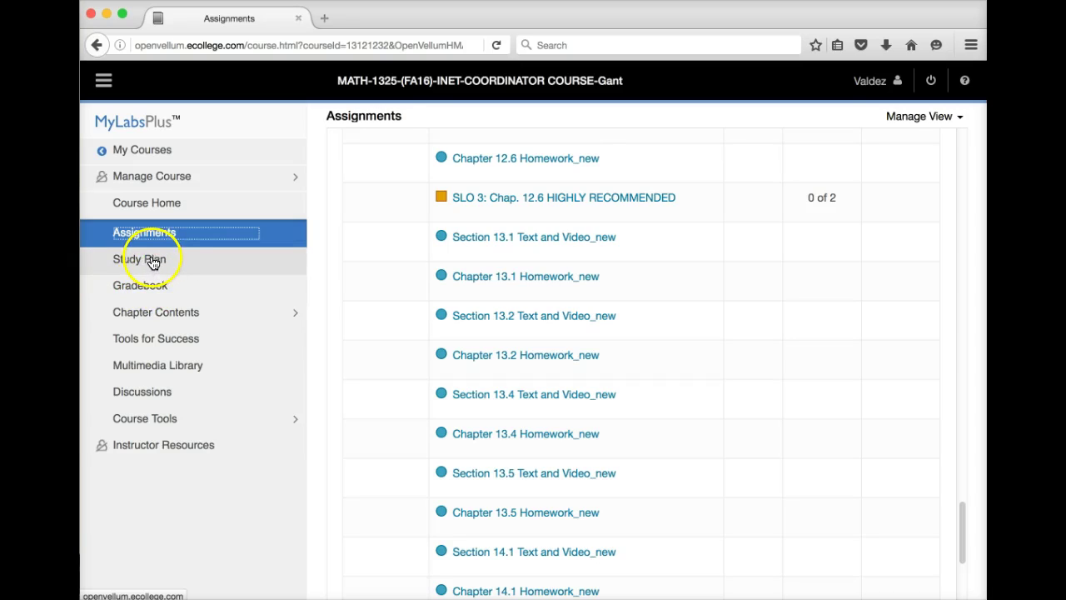
- Browse the Study Plan recommendations, then show all chapters with their mastery points
click(150, 260)
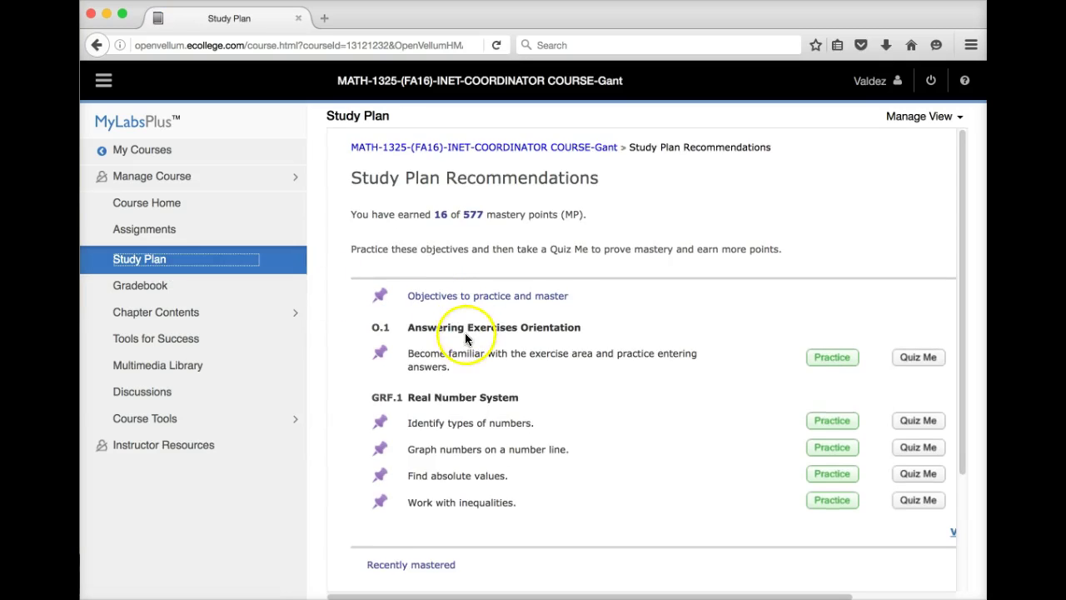
scroll(693, 436, down, 3)
scroll(691, 436, down, 1)
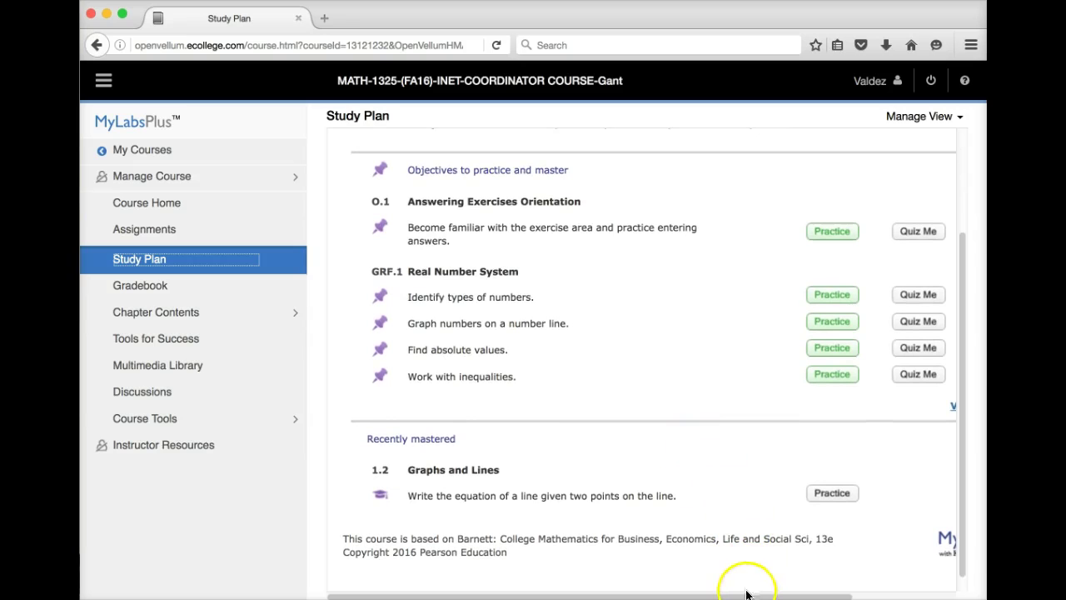
drag(752, 595, 855, 594)
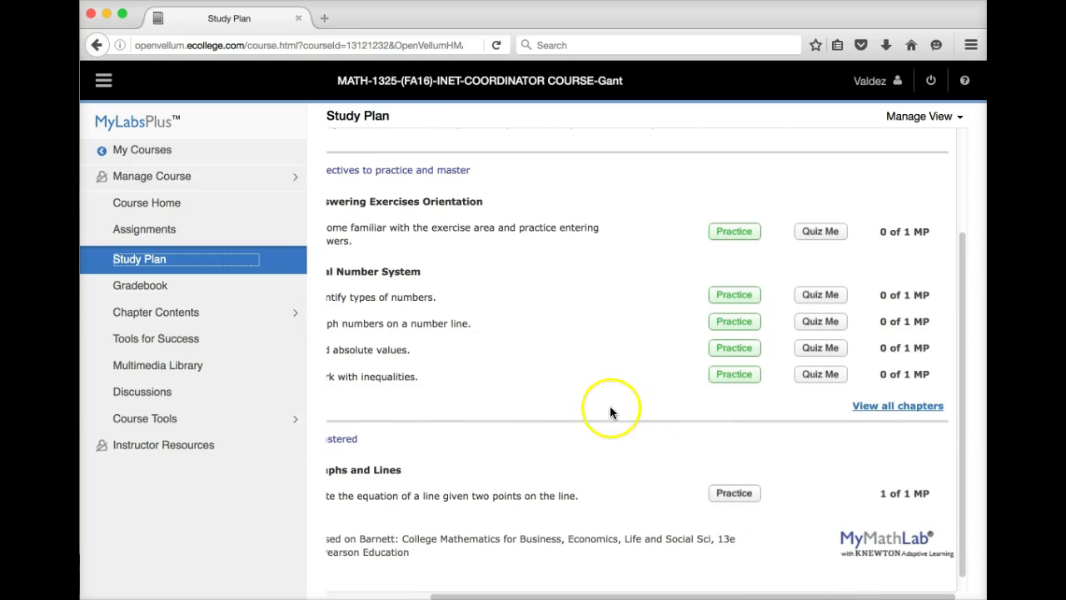
scroll(610, 410, up, 2)
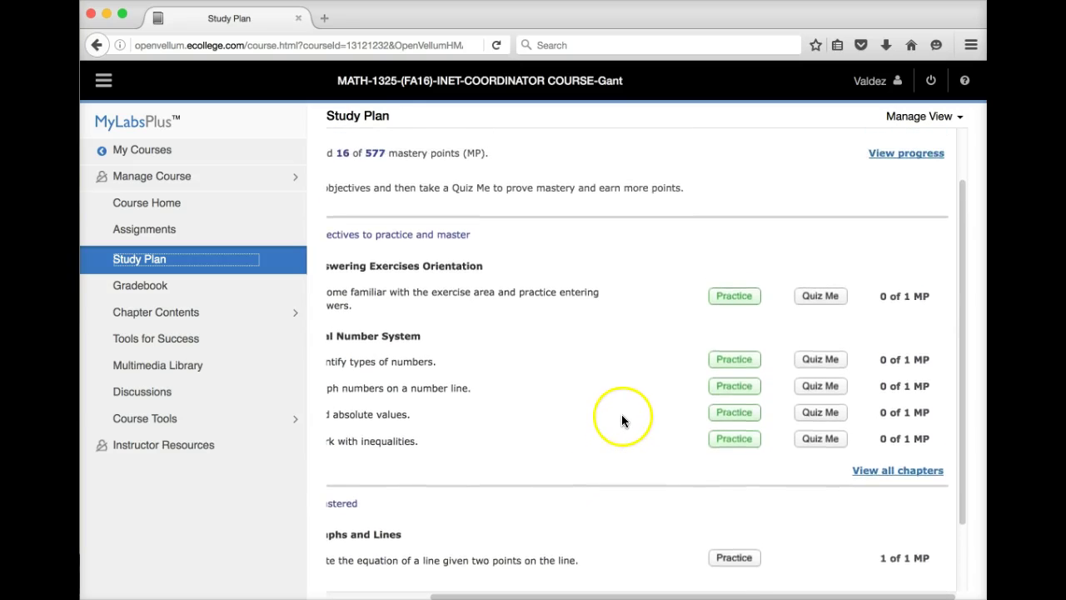
scroll(622, 420, up, 1)
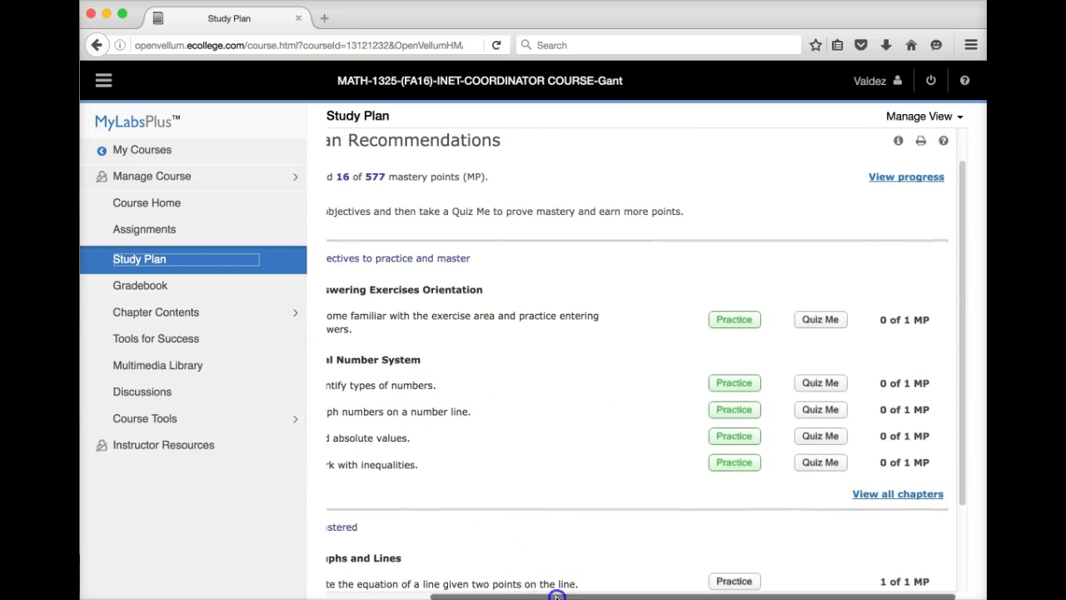
drag(557, 596, 480, 594)
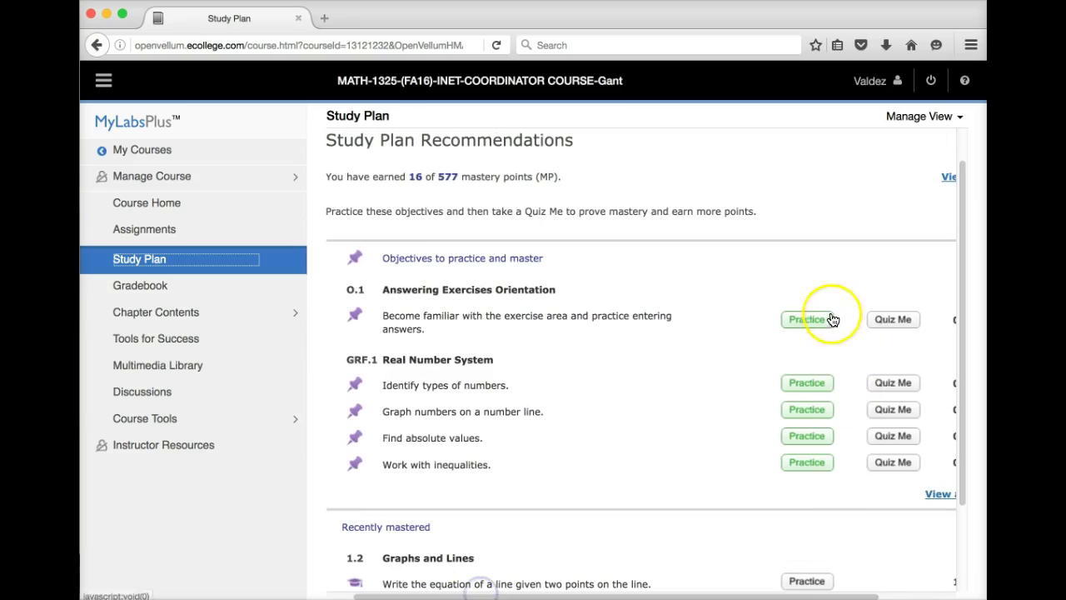
drag(743, 597, 818, 595)
click(892, 495)
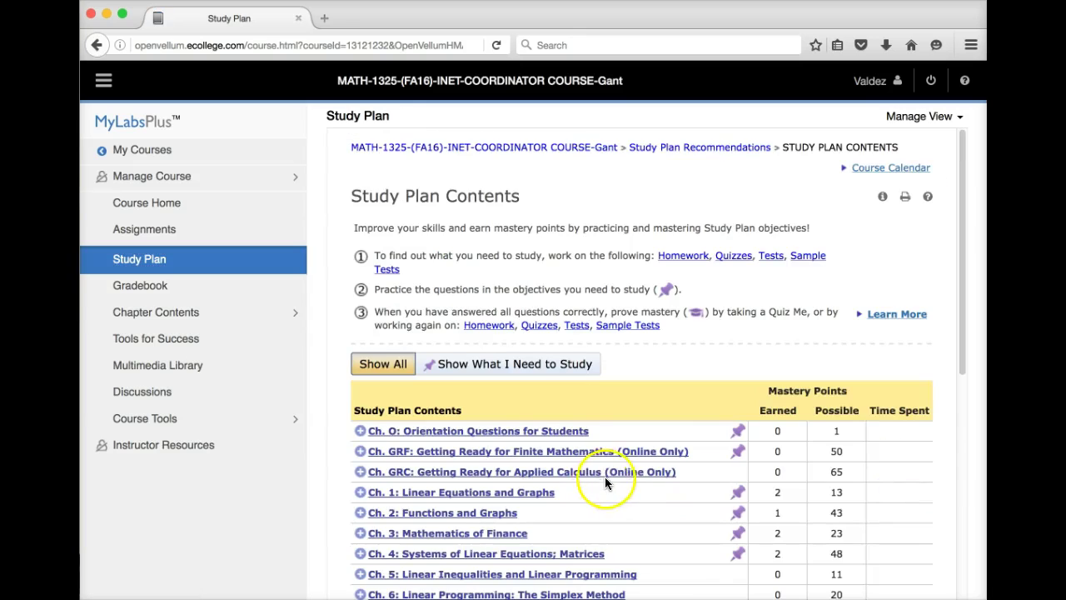
- Expand Ch. 10 and section 10.2, then open 'Find infinite limits and limits at infinity using a graph.'
scroll(617, 475, down, 3)
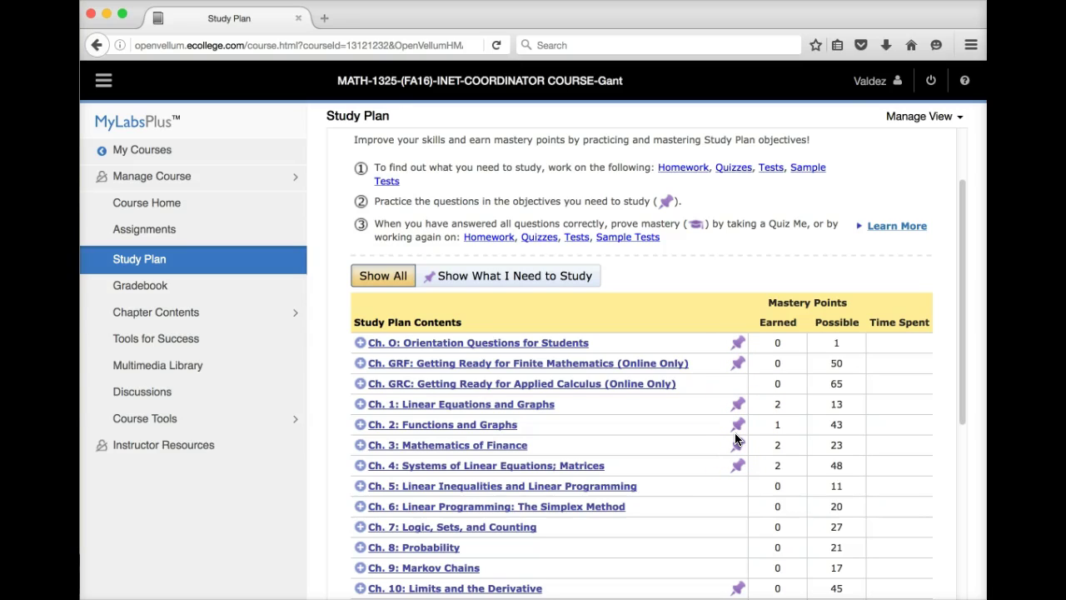
scroll(408, 517, down, 2)
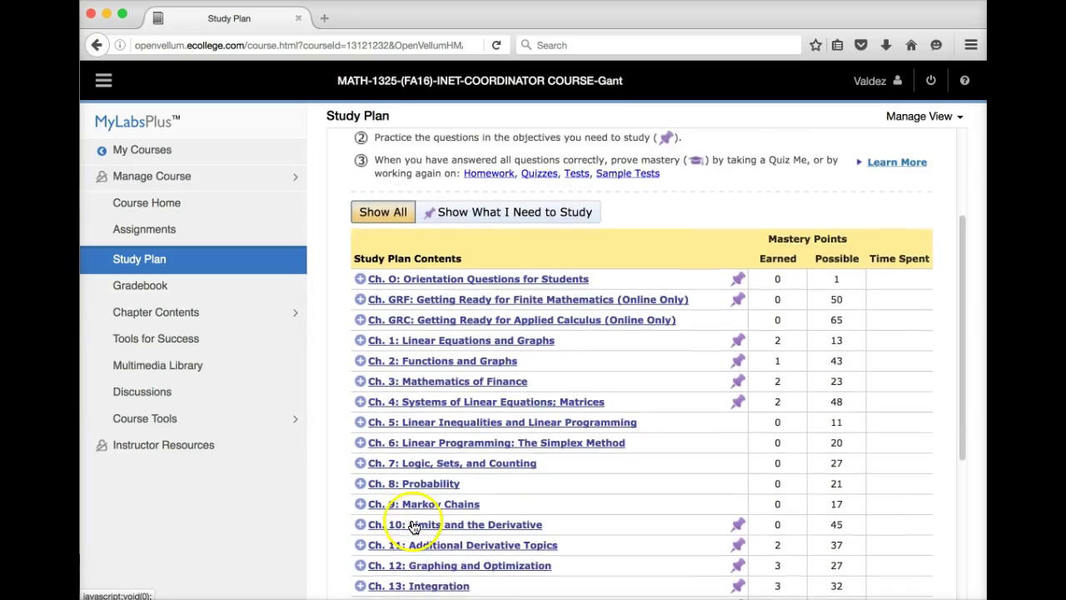
click(361, 500)
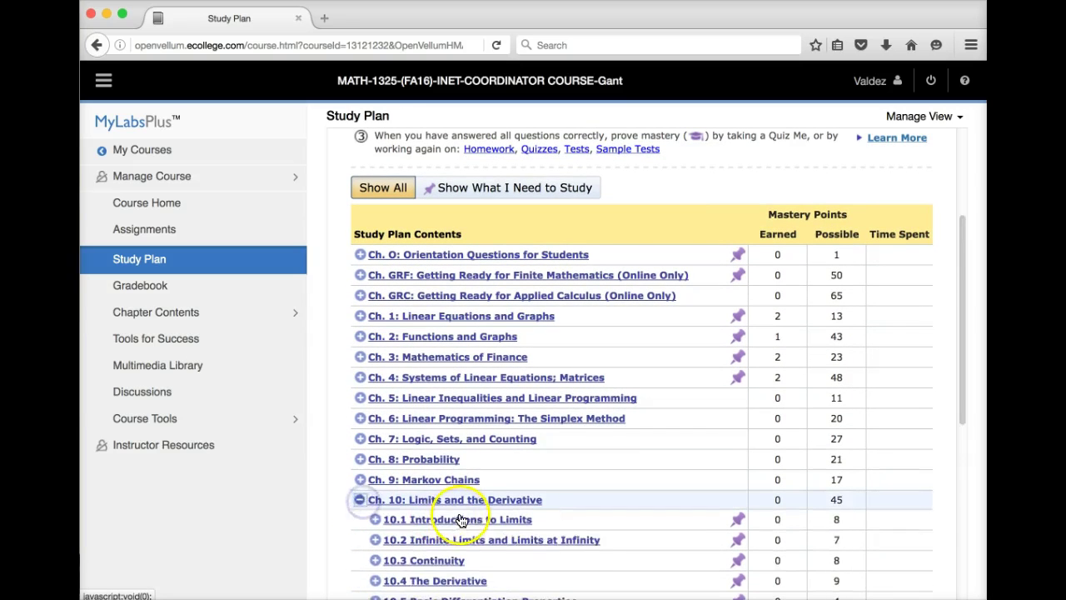
scroll(467, 513, down, 5)
click(379, 376)
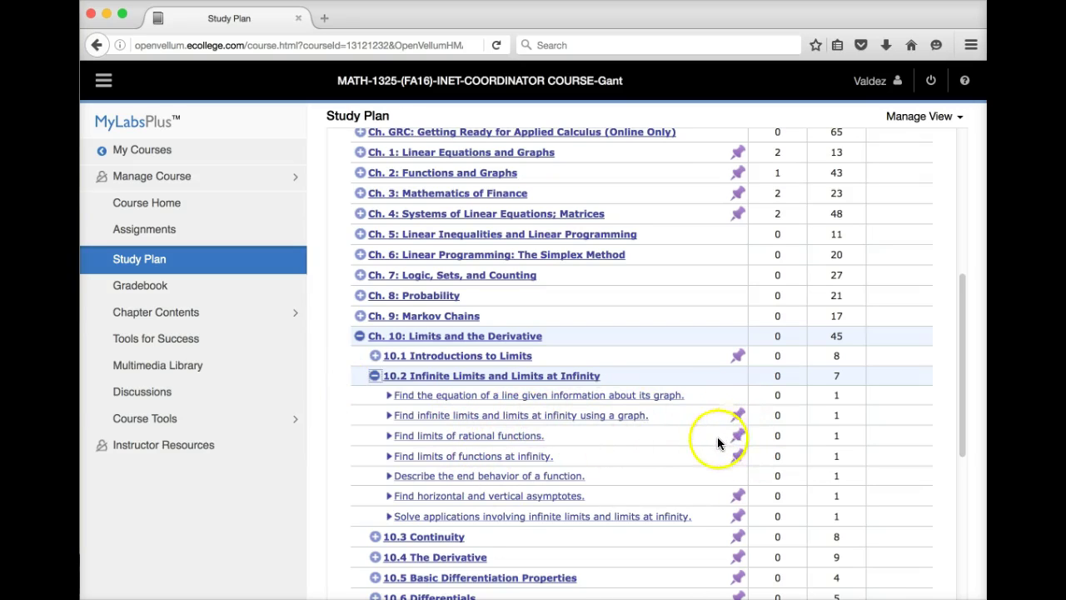
scroll(717, 440, down, 1)
scroll(717, 444, up, 5)
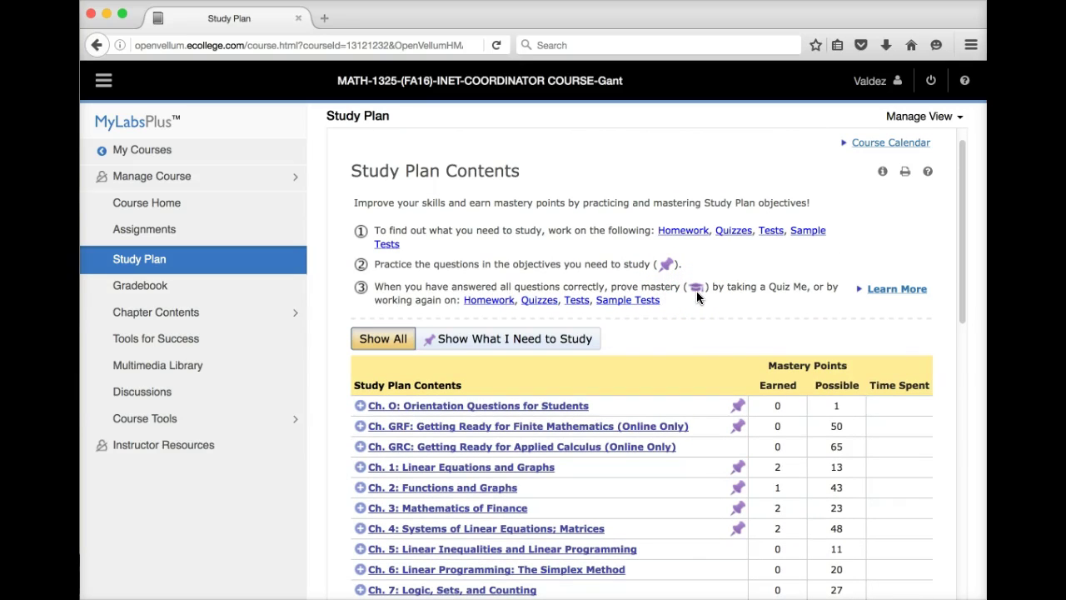
scroll(711, 475, down, 5)
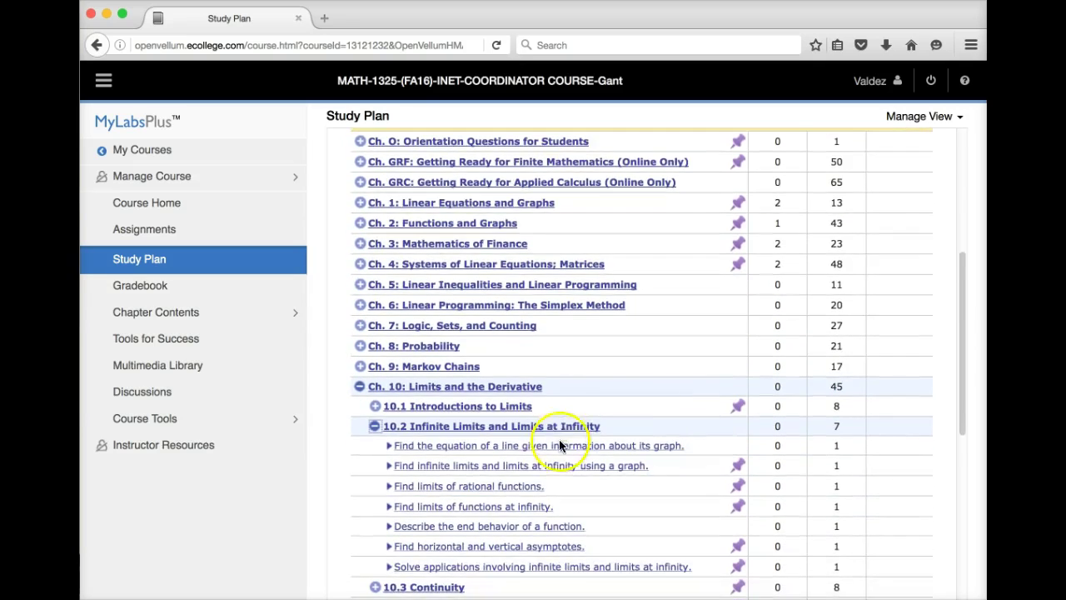
click(550, 467)
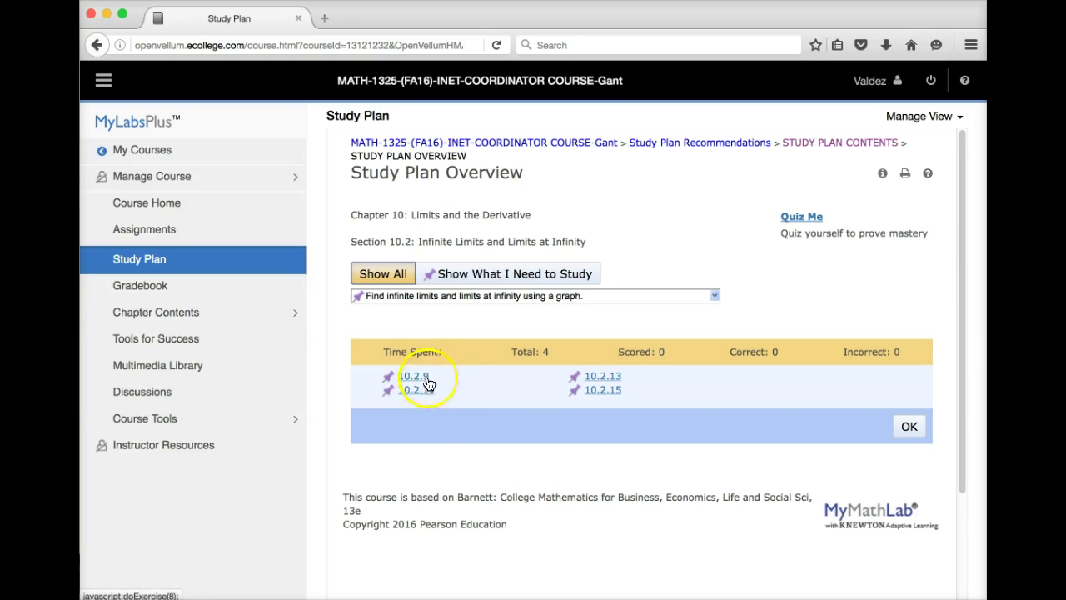
- Filter study exercises to 'Find limits of rational functions.', then go to the Multimedia Library
click(482, 280)
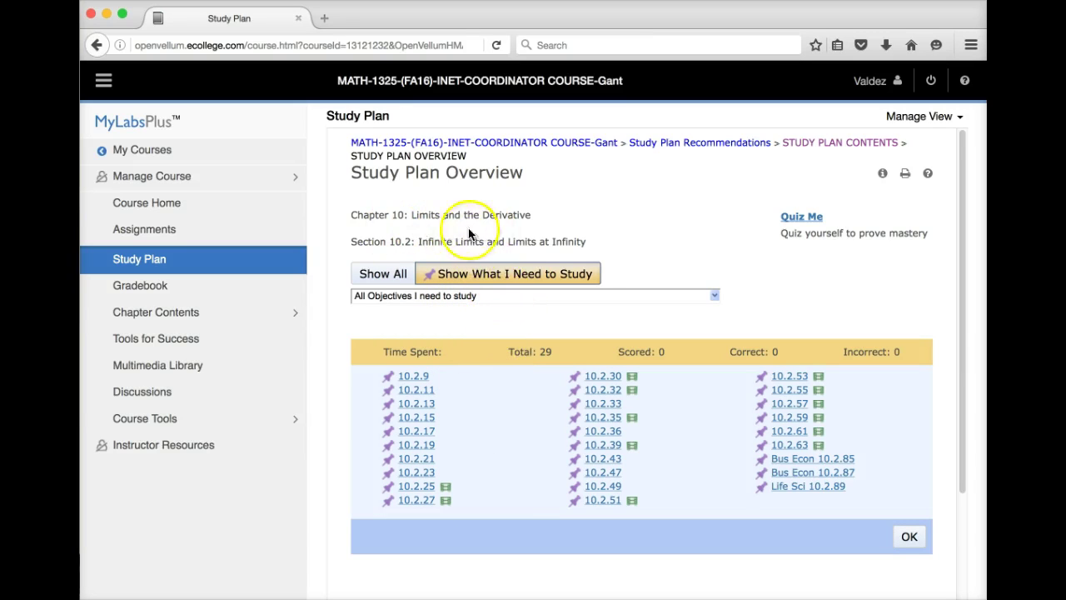
click(715, 295)
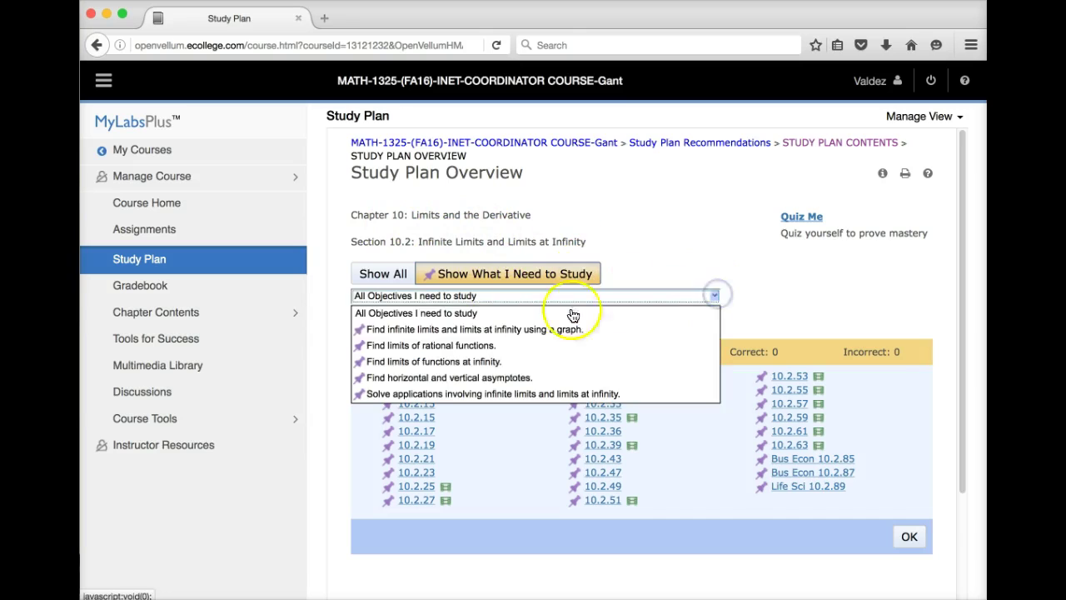
click(471, 347)
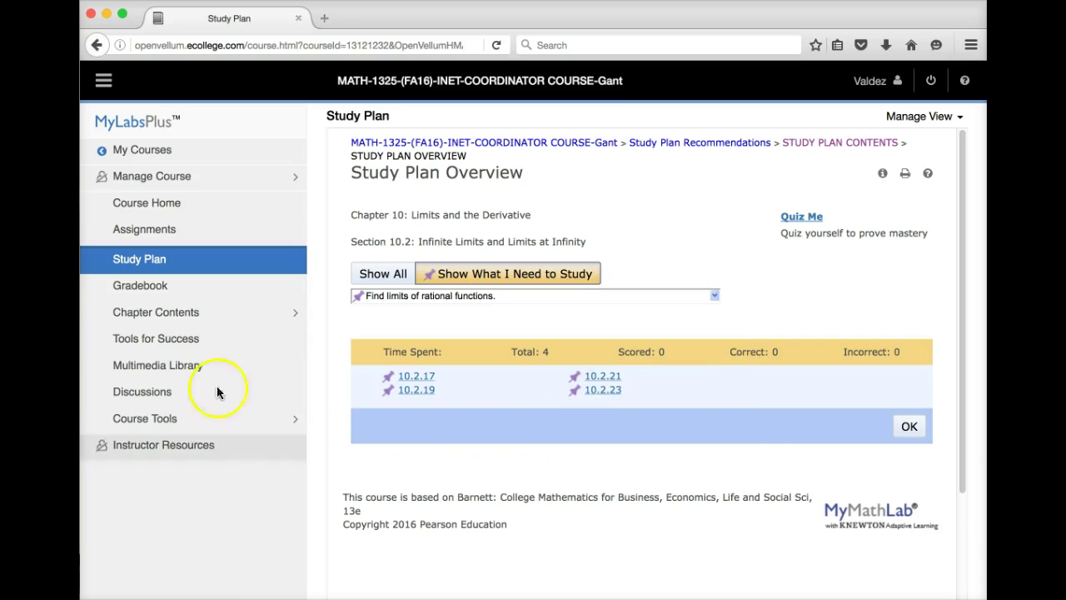
click(166, 369)
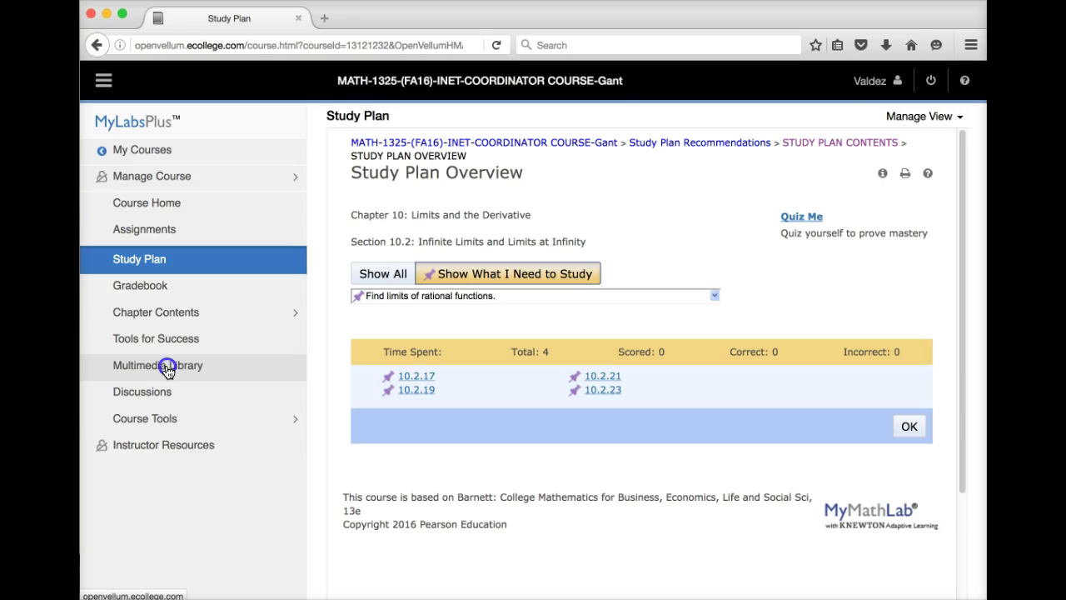
click(167, 370)
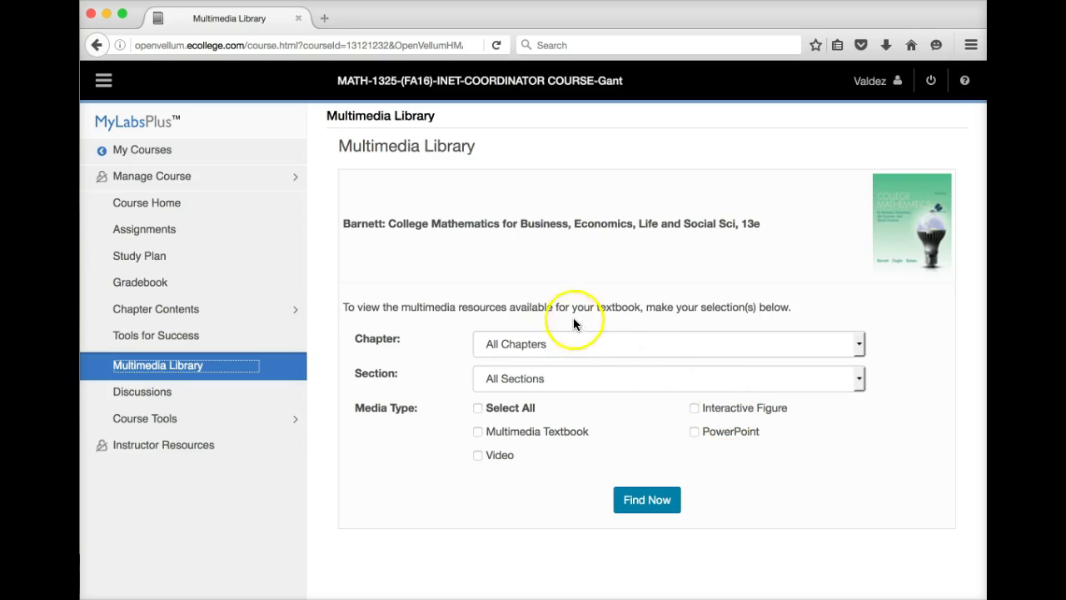
- Search Chapter 10, Section 10.3: Continuity for Multimedia Textbook, PowerPoint and Video resources
click(570, 345)
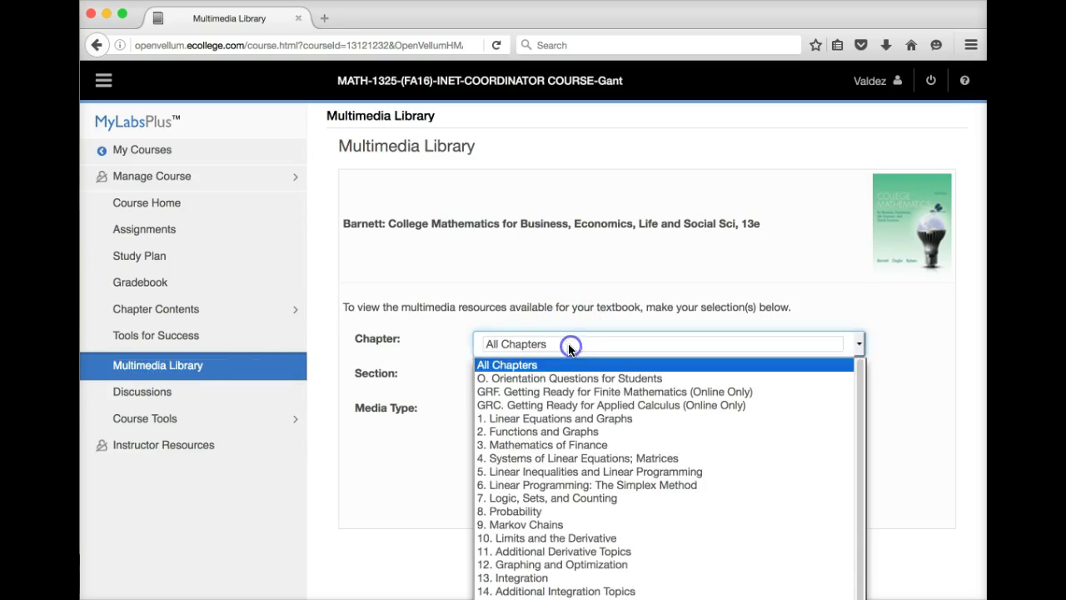
click(514, 540)
click(533, 377)
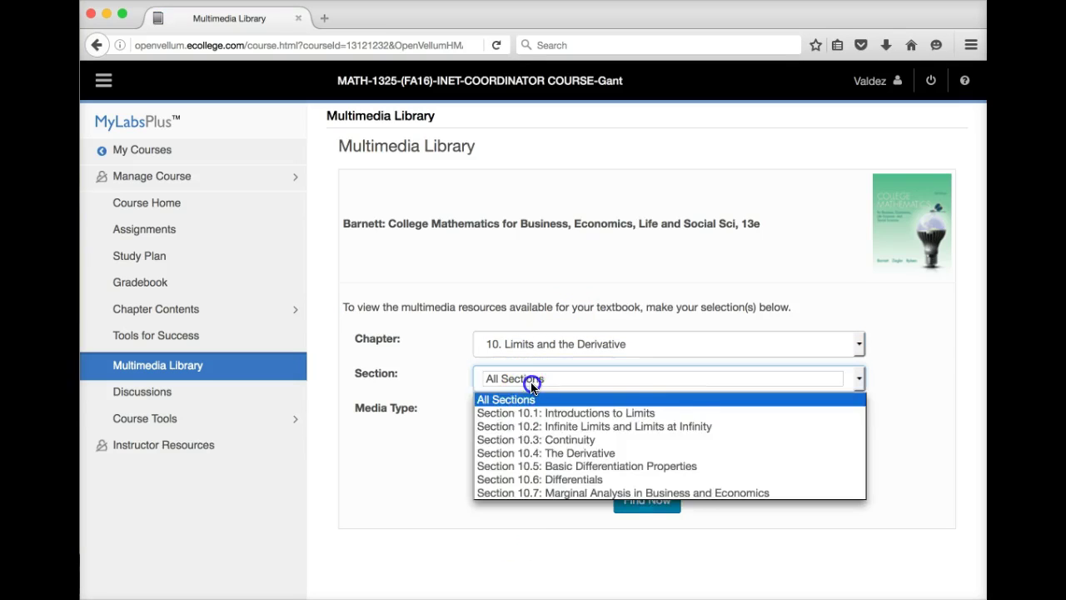
click(536, 439)
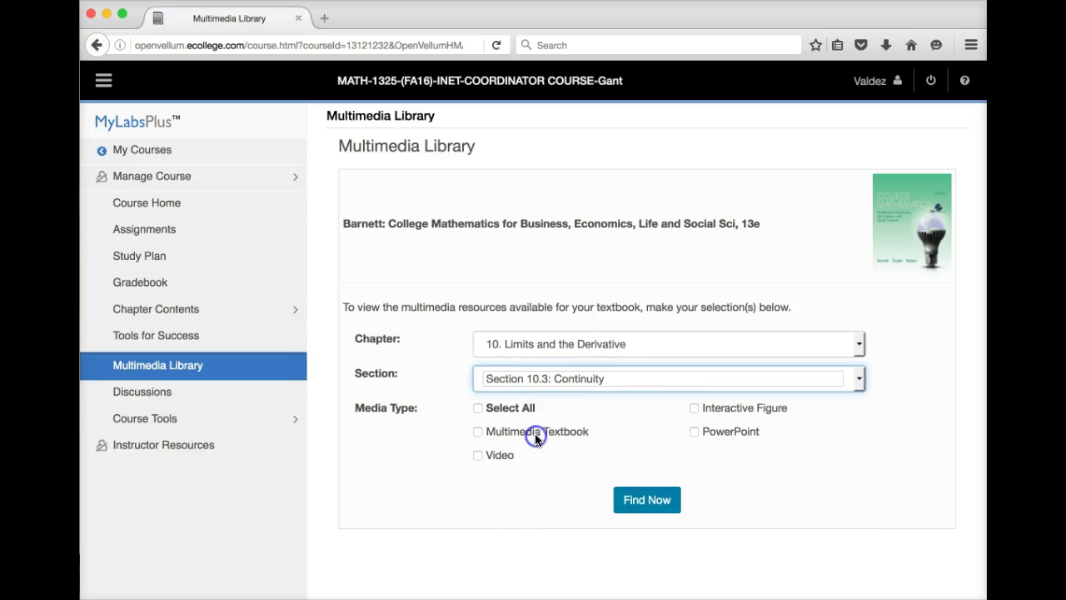
click(478, 433)
click(695, 432)
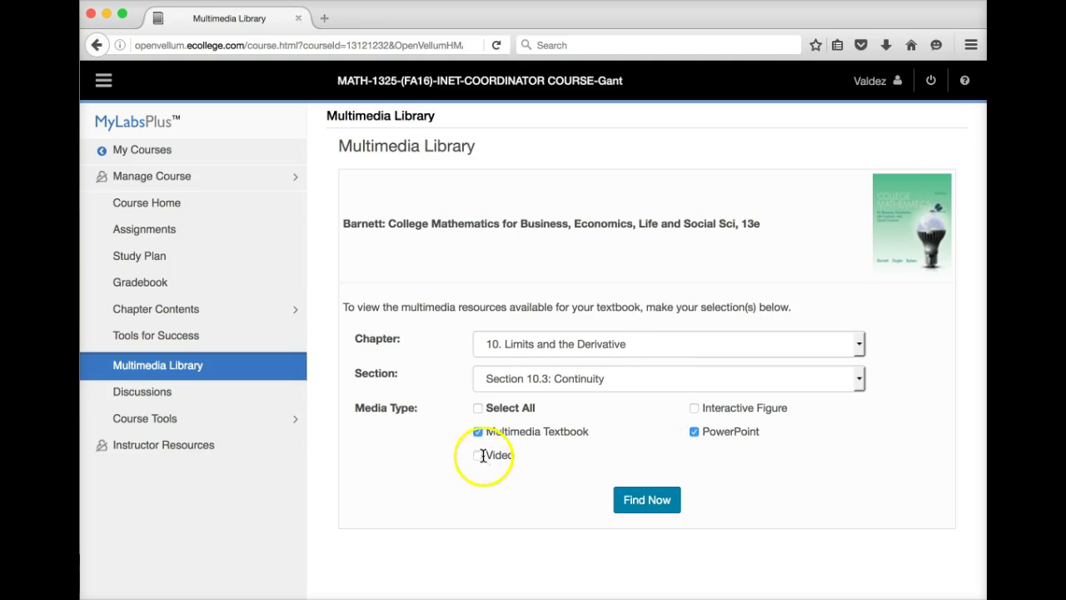
click(647, 500)
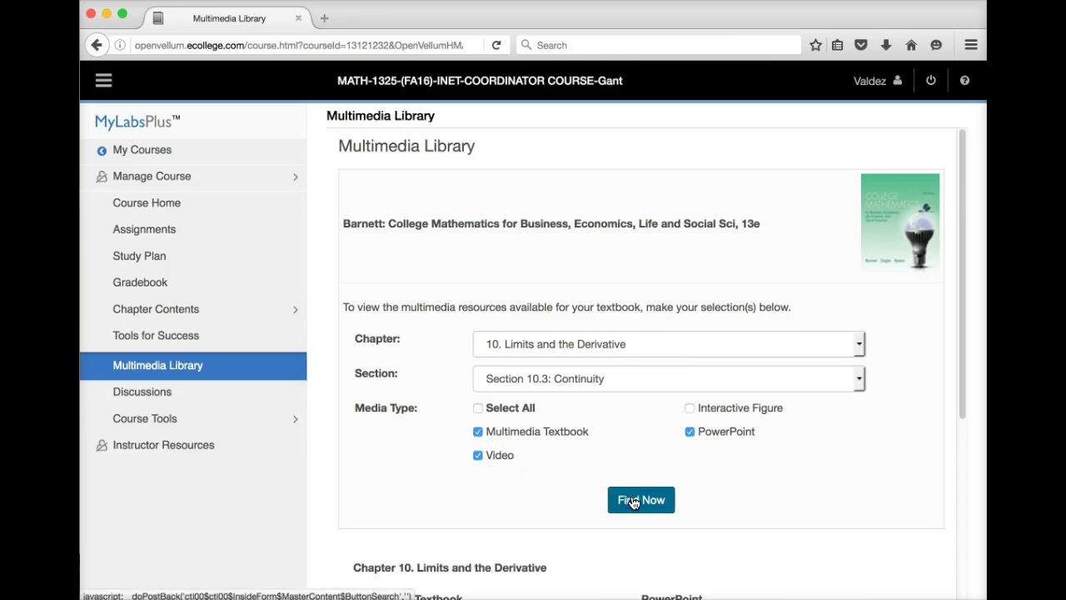
scroll(745, 498, down, 3)
scroll(745, 499, down, 4)
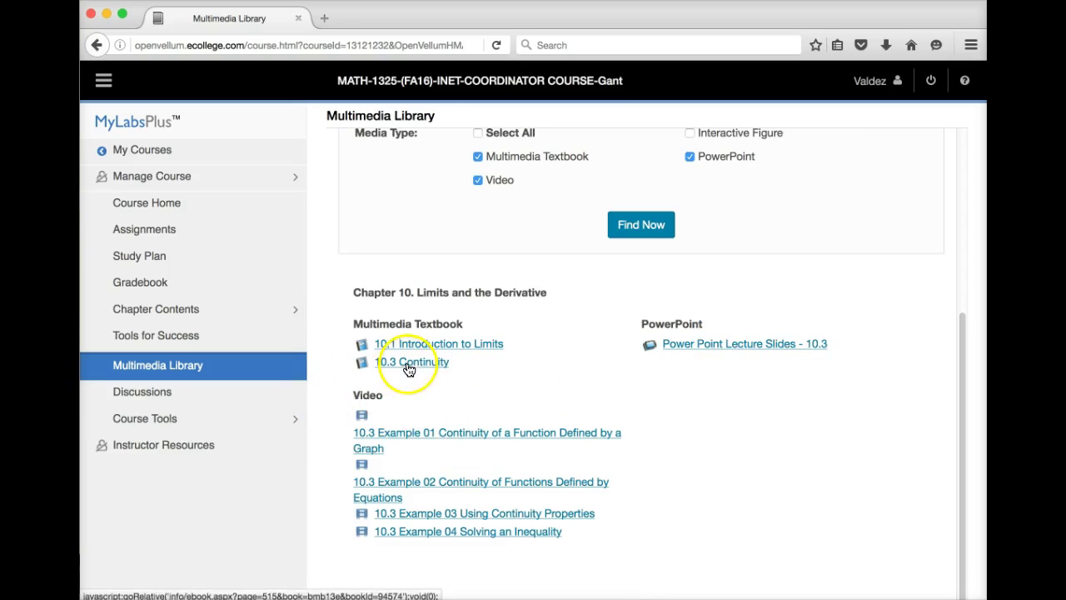
scroll(405, 371, up, 1)
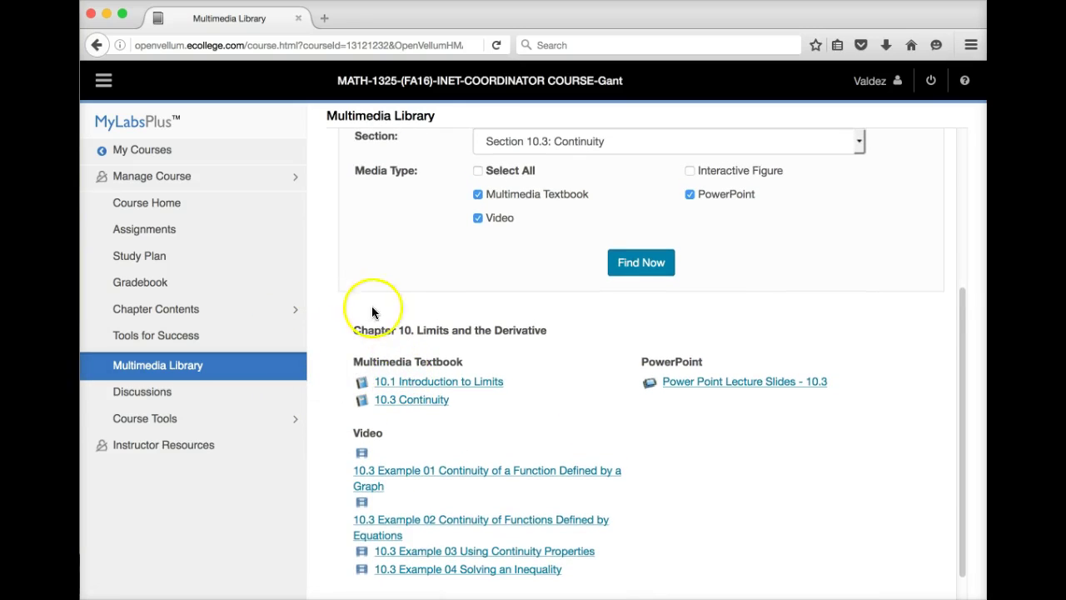
scroll(515, 408, down, 1)
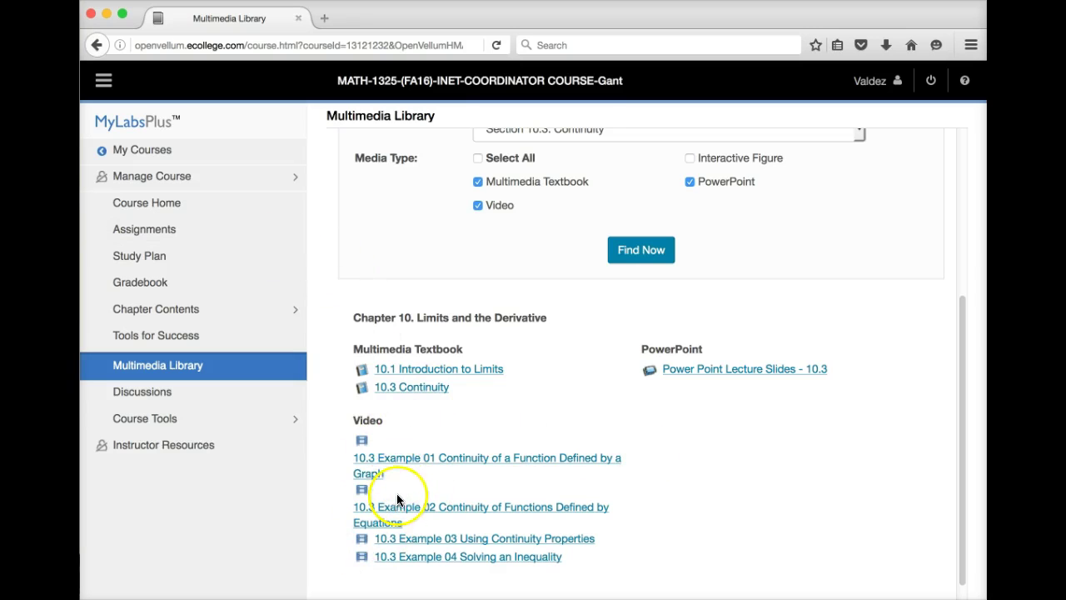
drag(961, 404, 977, 178)
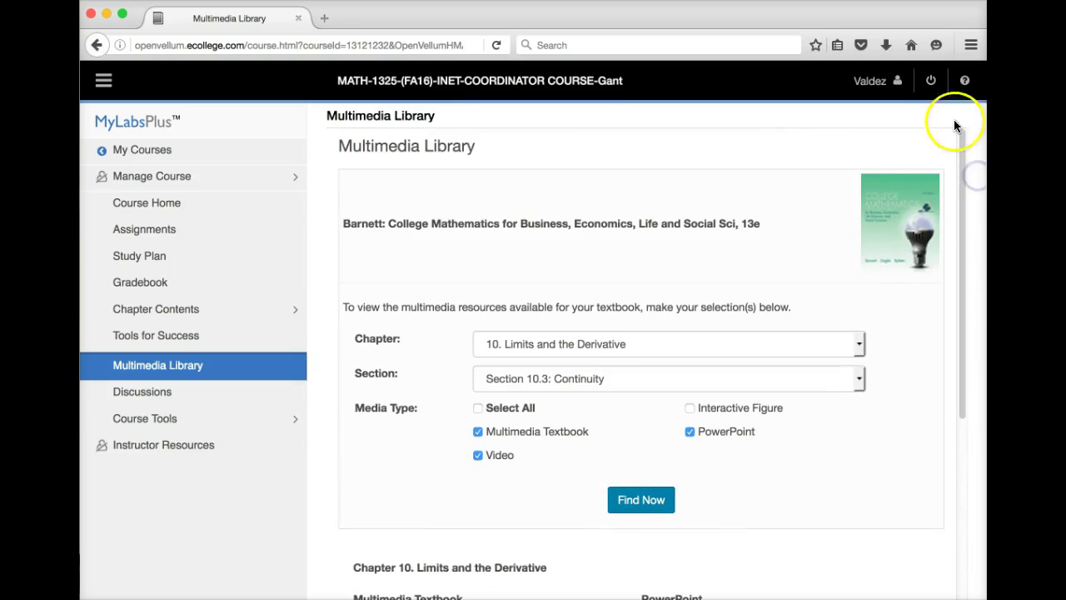